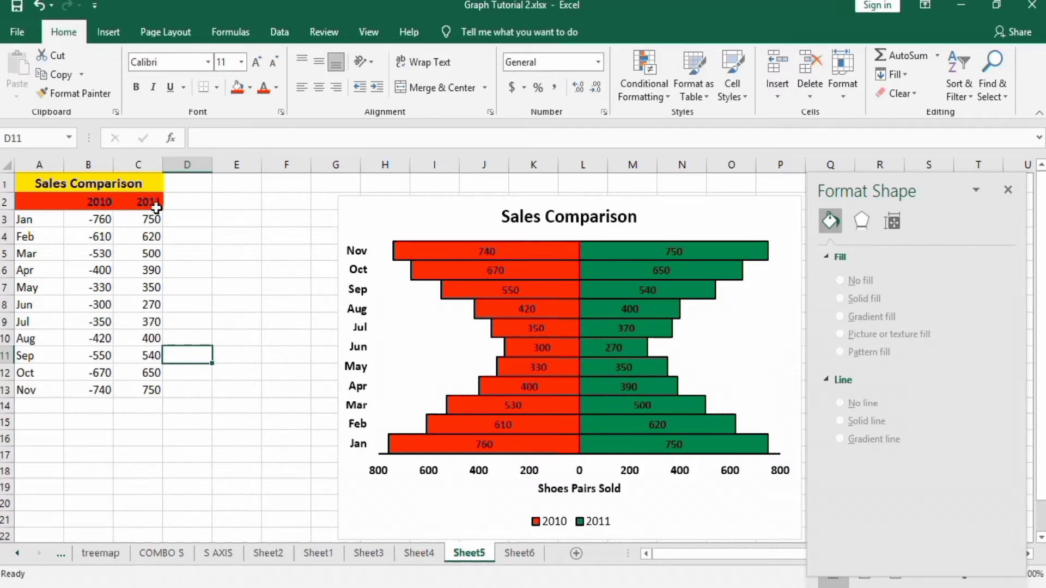
Review the negative 2010 sales values for January to May in the data behind the finished comparison chart.
left_click(97, 221)
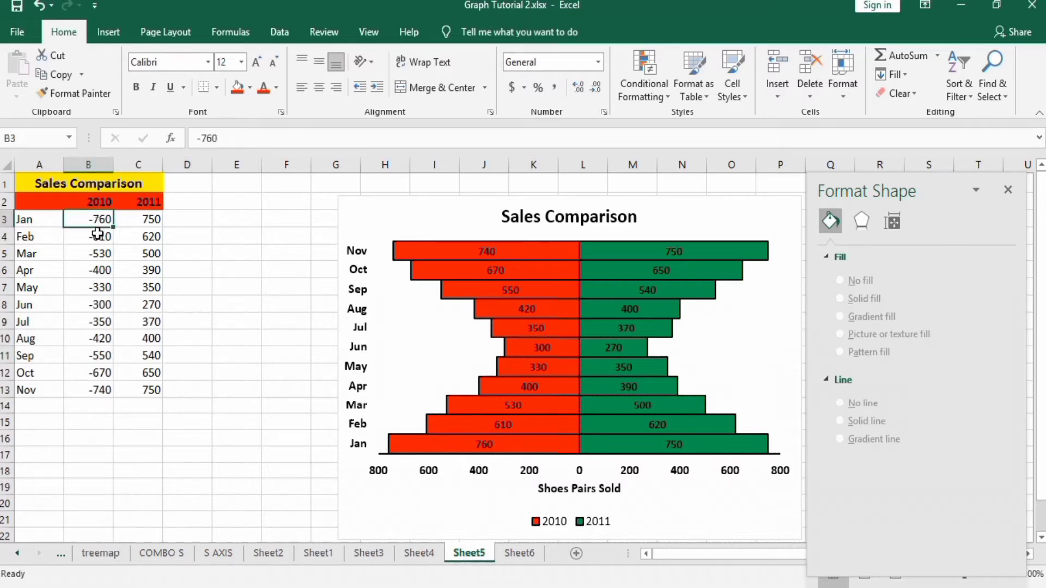
left_click(97, 239)
left_click(98, 256)
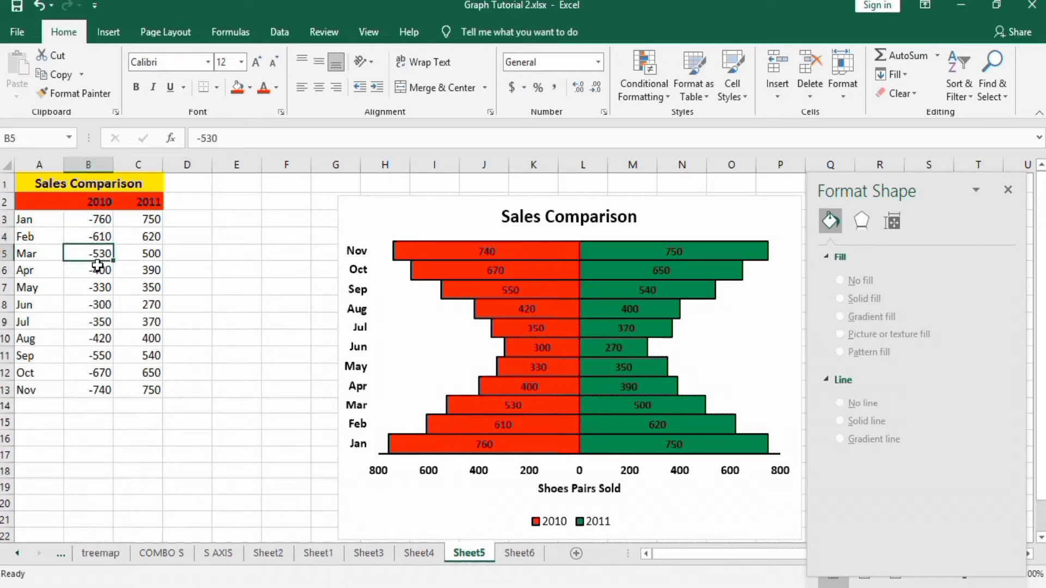
left_click(97, 273)
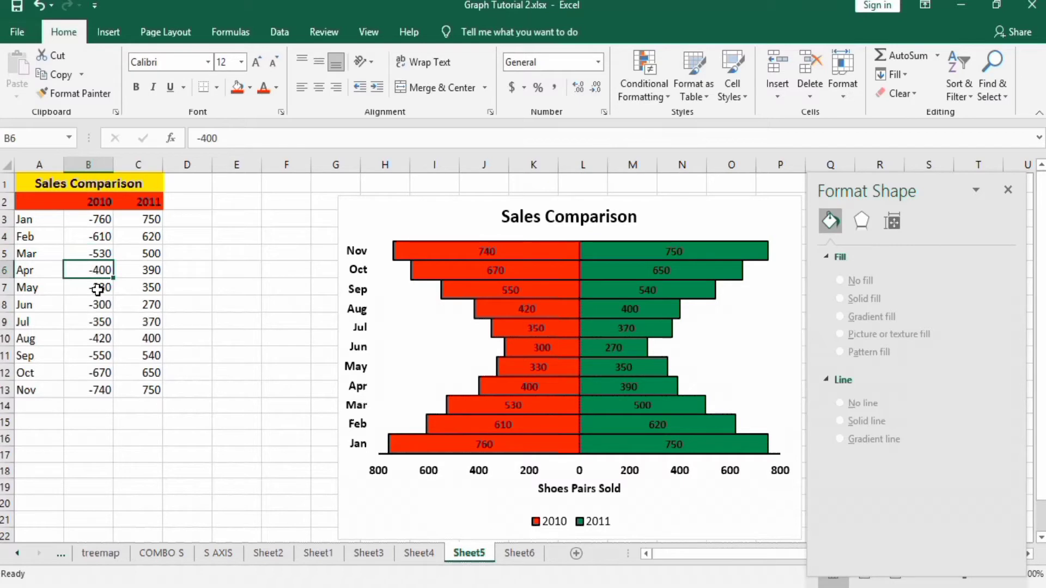
left_click(98, 290)
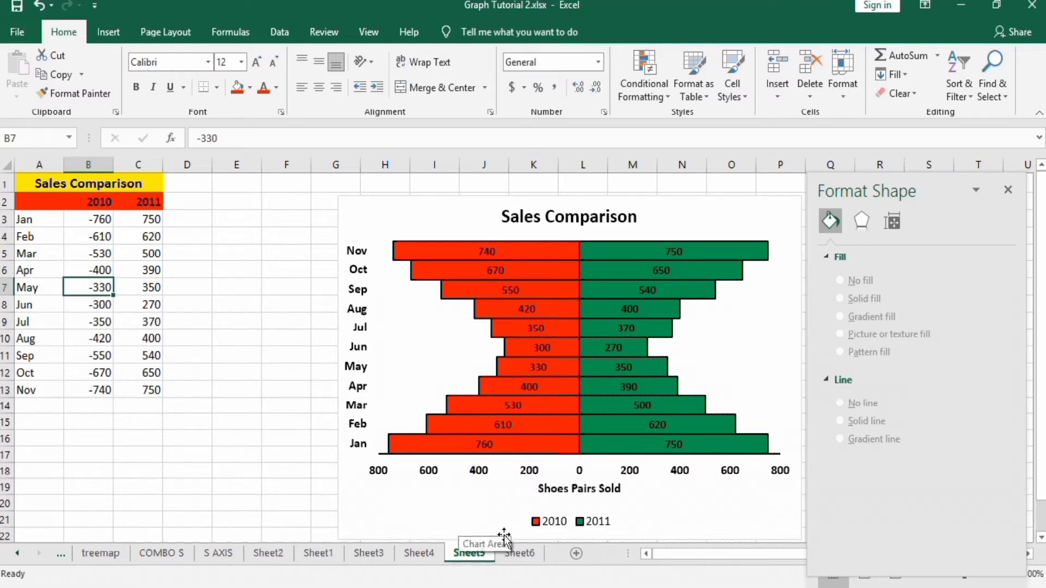
Switch to Sheet6 and close the Format Shape pane, with the whole Sales Comparison table in view.
left_click(520, 555)
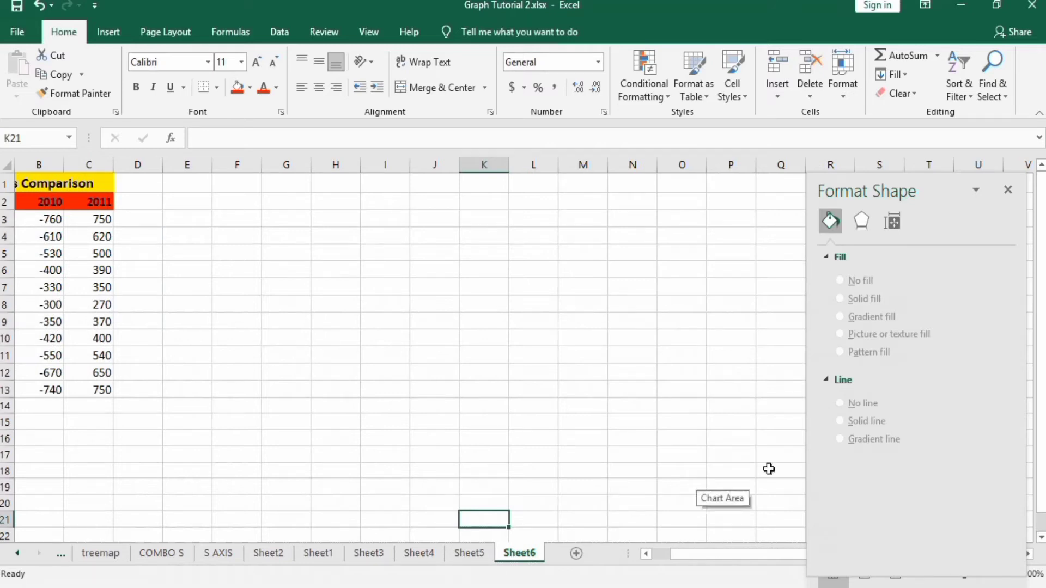
left_click(1008, 191)
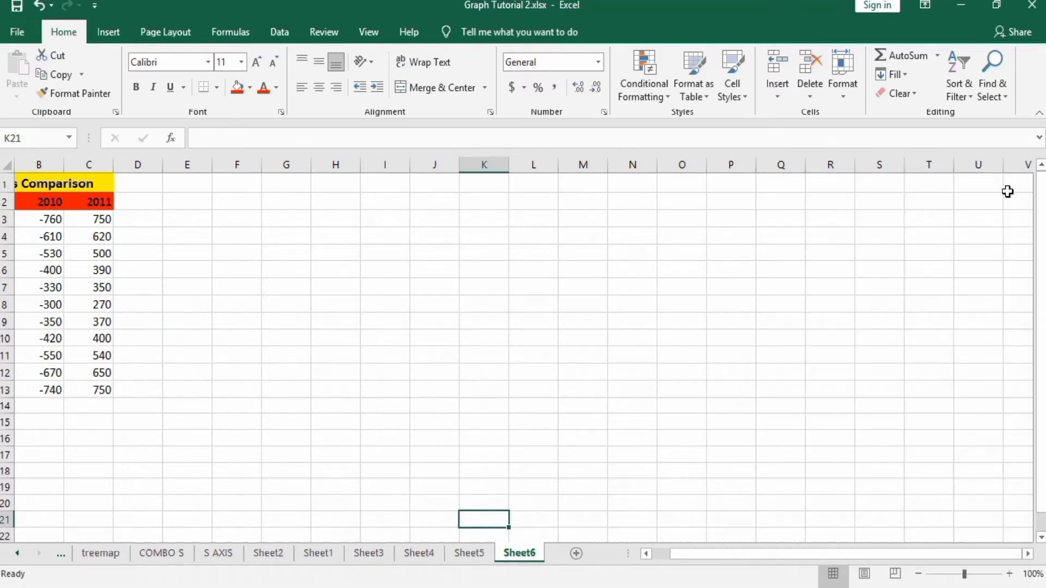
left_click_drag(736, 550, 711, 554)
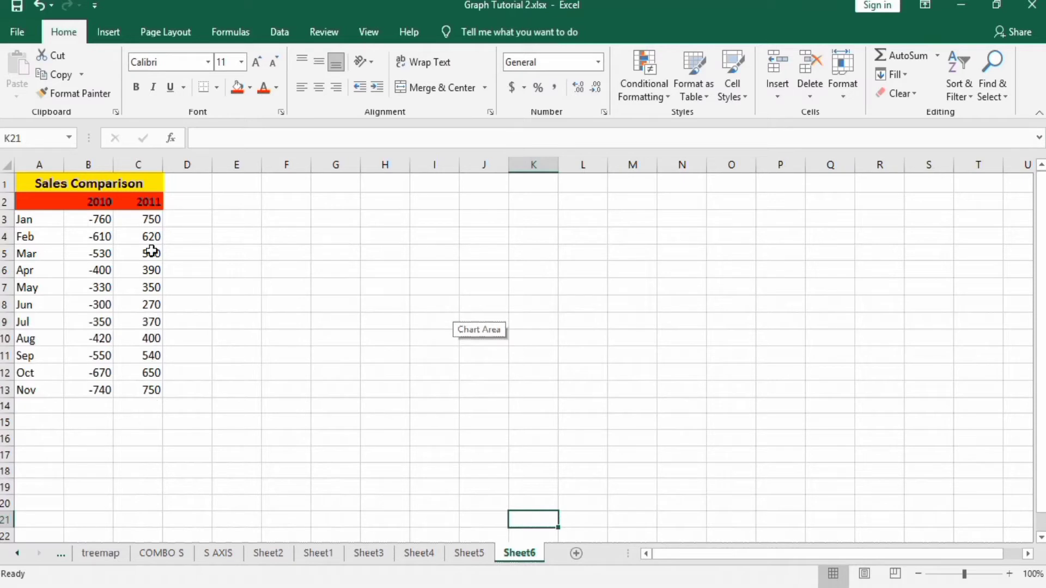
Insert a 2-D stacked bar chart from the monthly 2010 and 2011 sales data in A2:C13.
left_click(151, 390)
left_click_drag(151, 389, 56, 205)
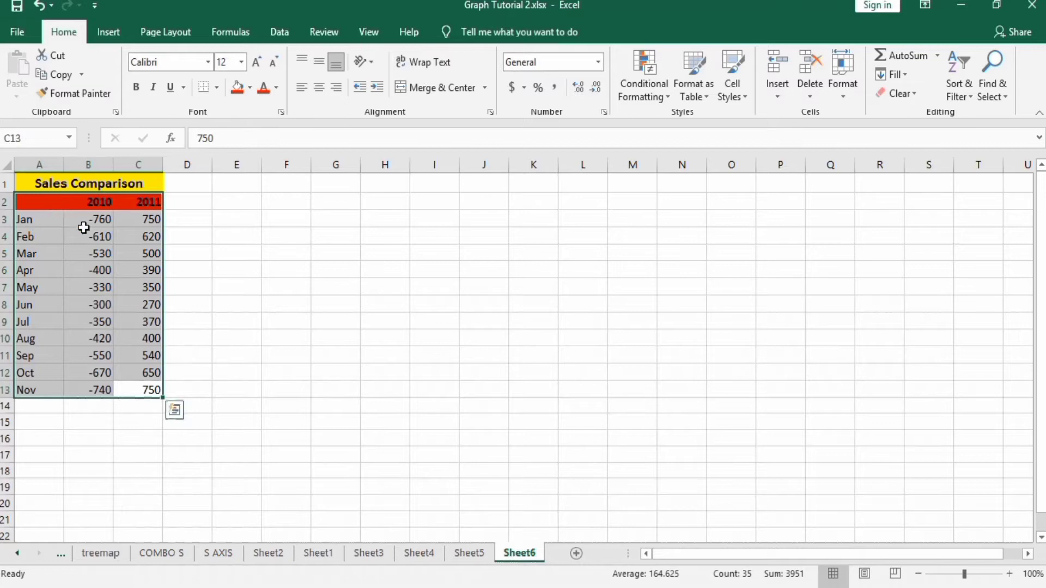
left_click(109, 33)
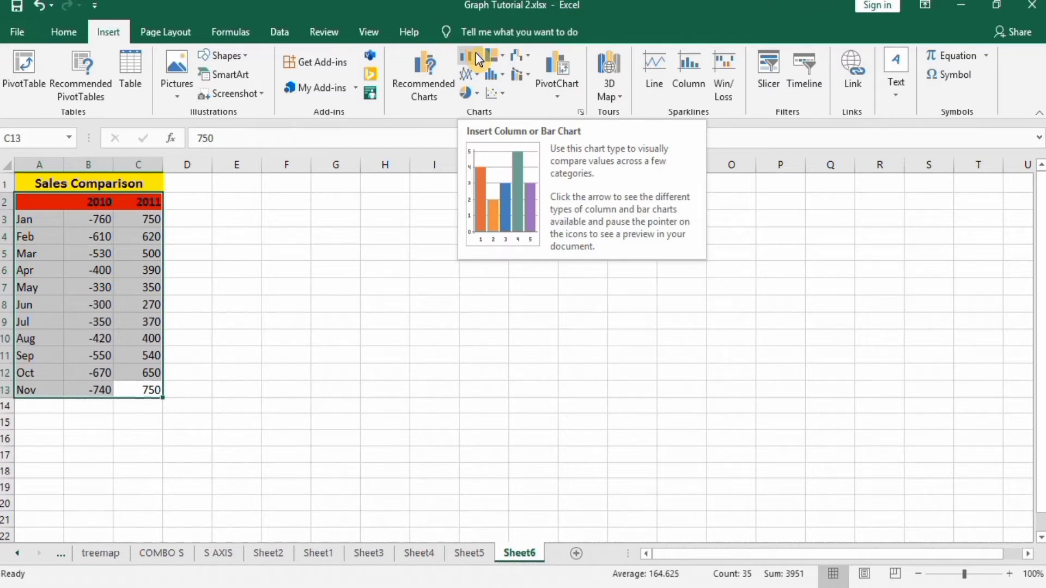
left_click(478, 59)
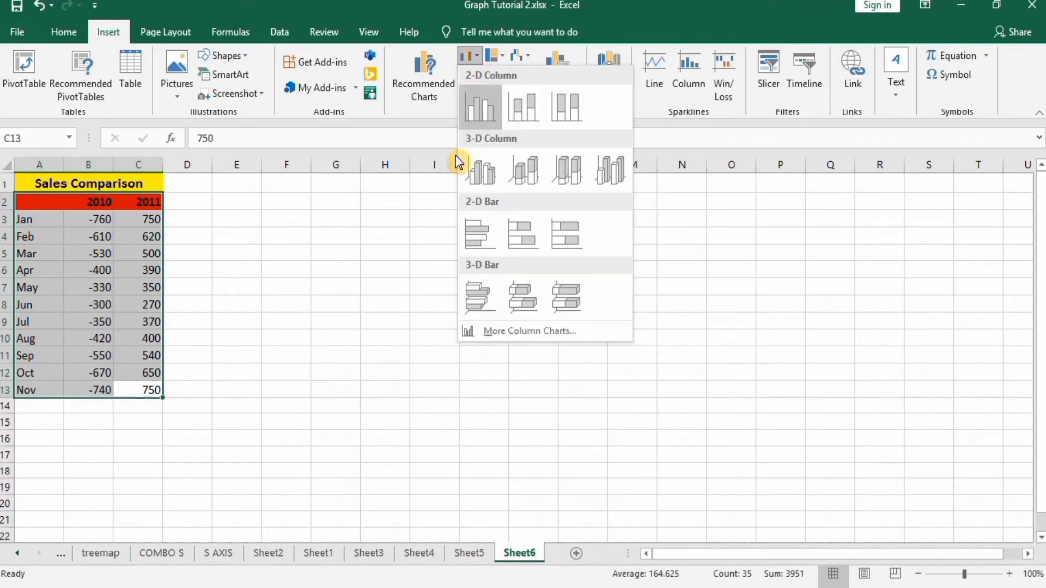
left_click(521, 233)
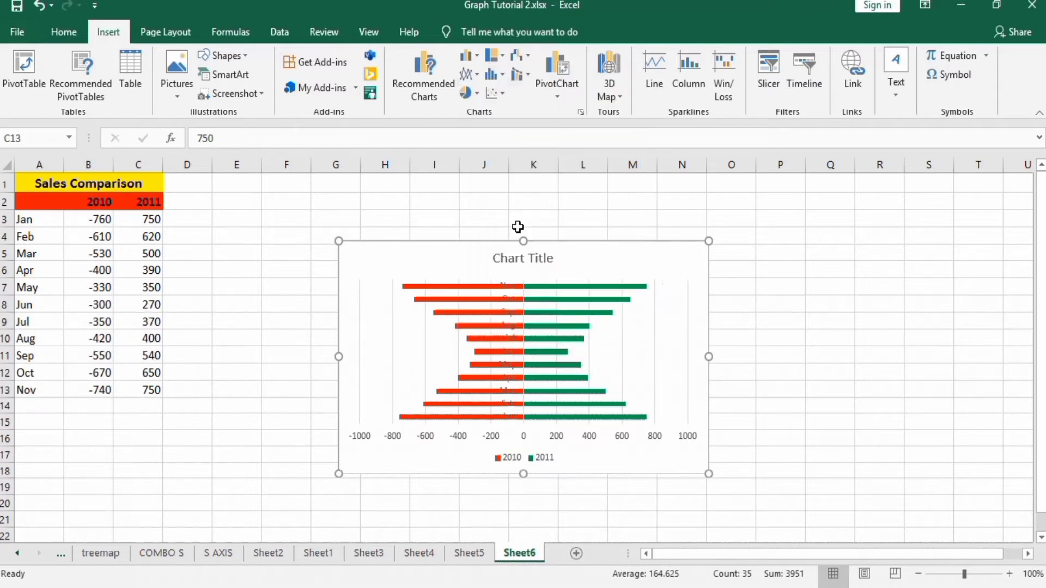
Enlarge the chart to cover about columns G to P and rows 2 to 20, and delete its vertical gridlines.
left_click_drag(525, 237, 523, 195)
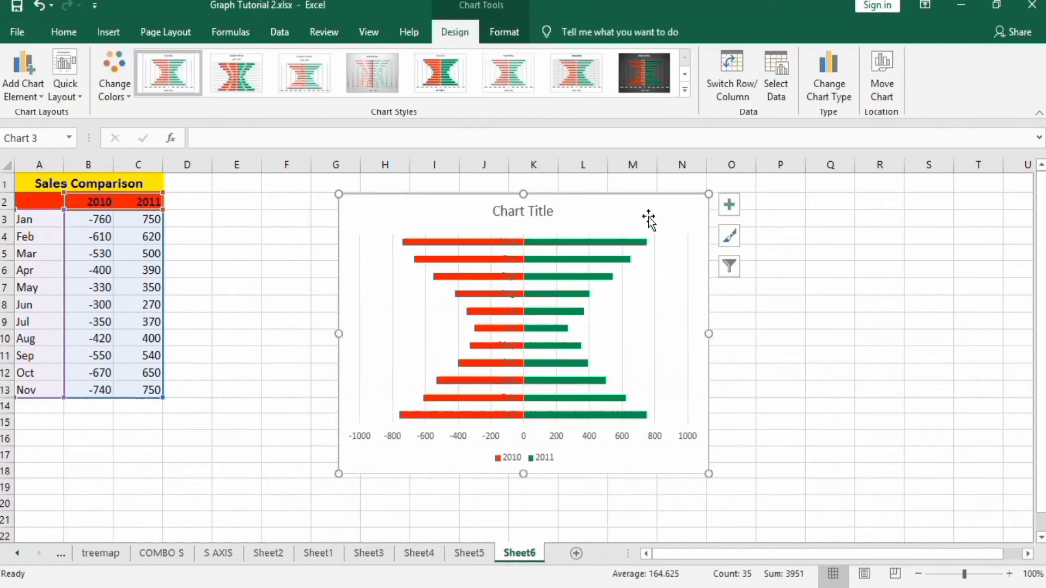
left_click_drag(709, 333, 804, 333)
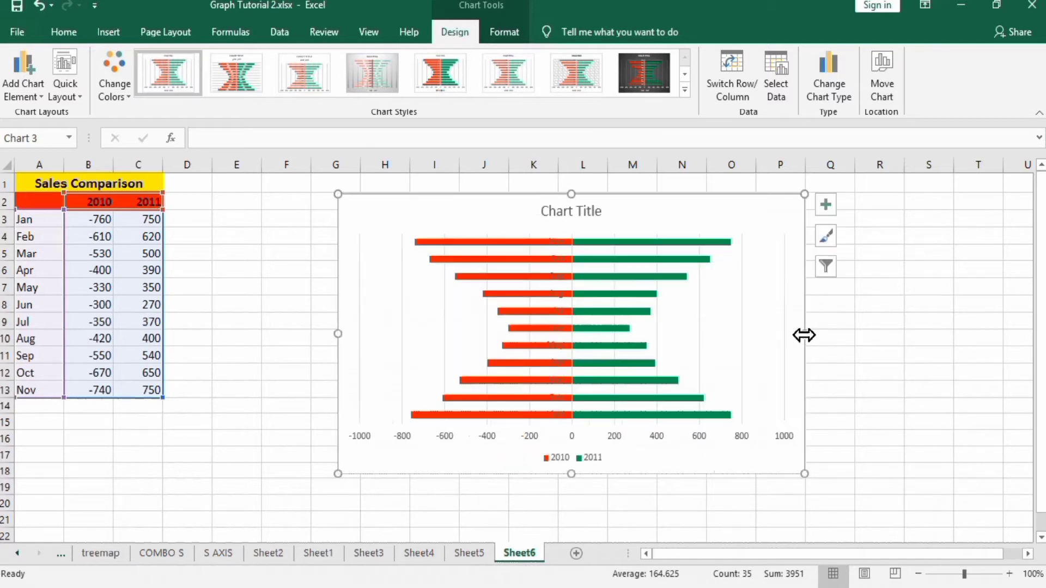
left_click_drag(571, 473, 571, 509)
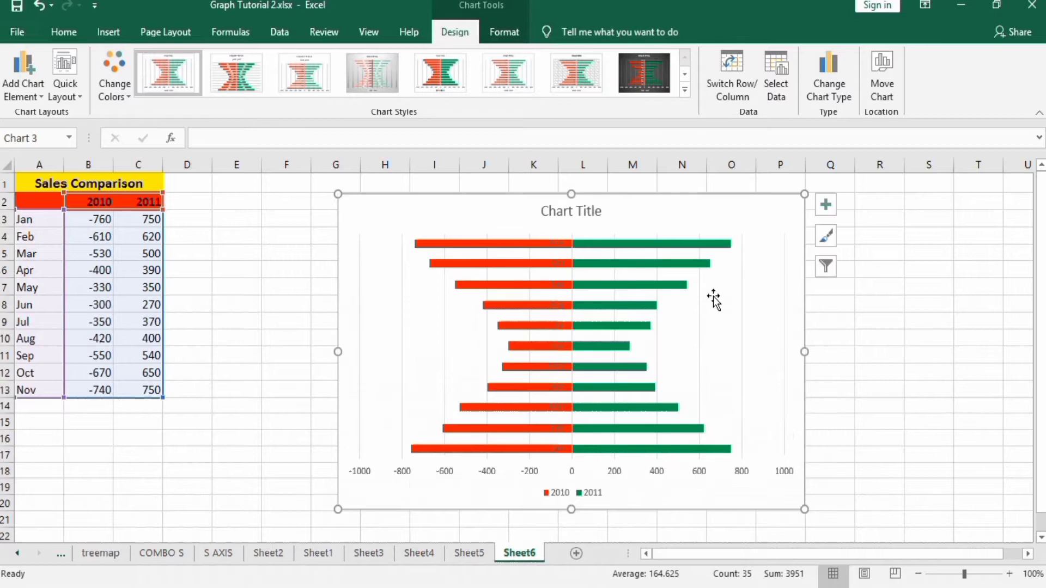
left_click(745, 281)
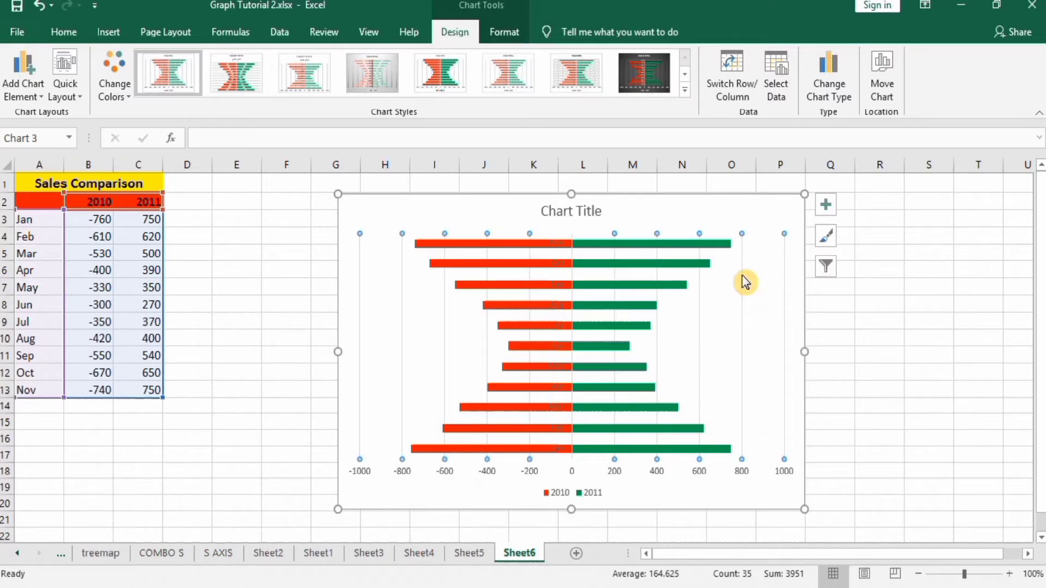
key("Delete")
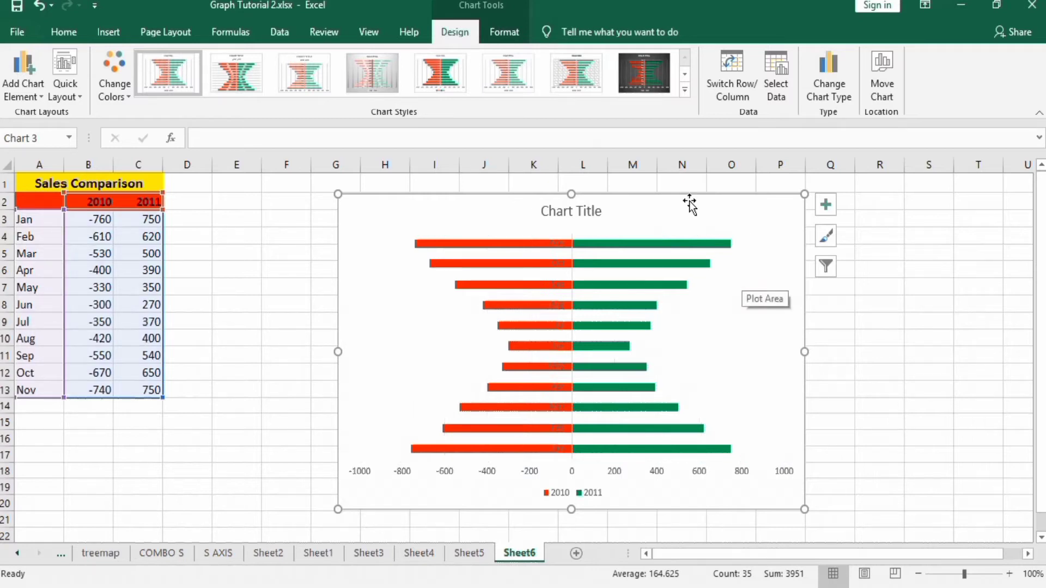
Link the chart title to cell A1 with the reference =Sheet6!$A$1.
left_click(583, 212)
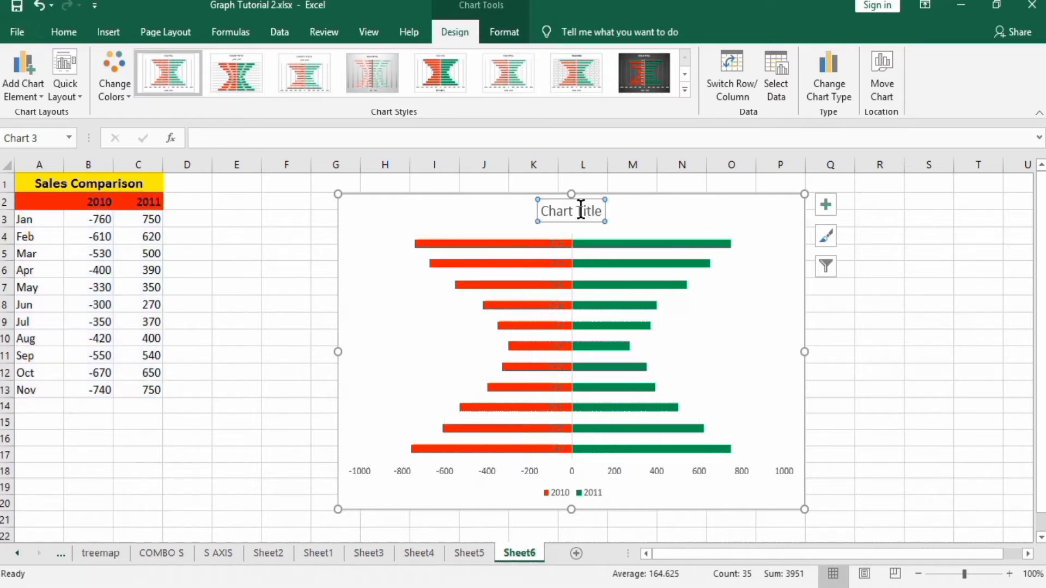
left_click(269, 137)
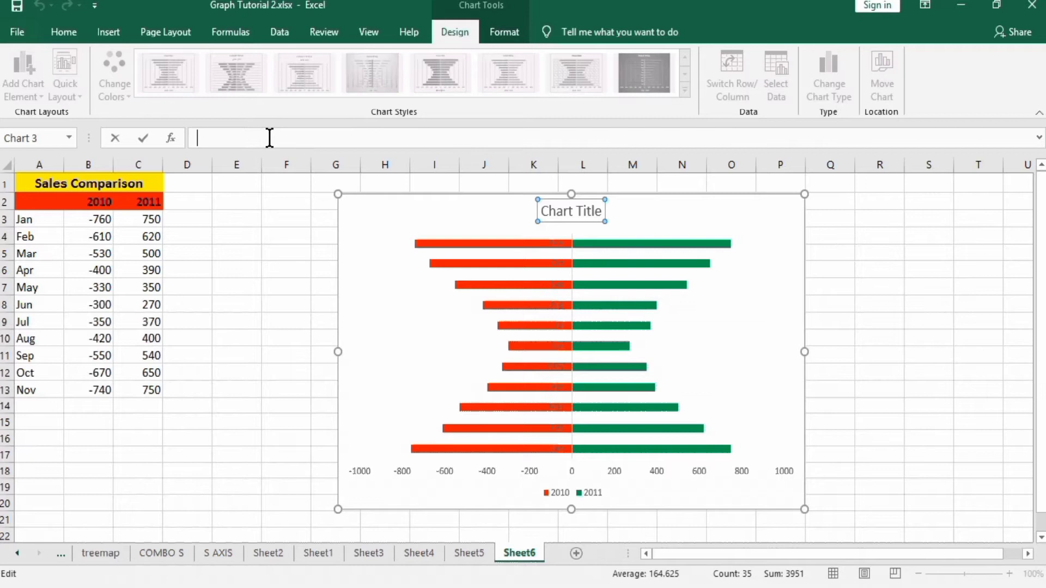
left_click(93, 186)
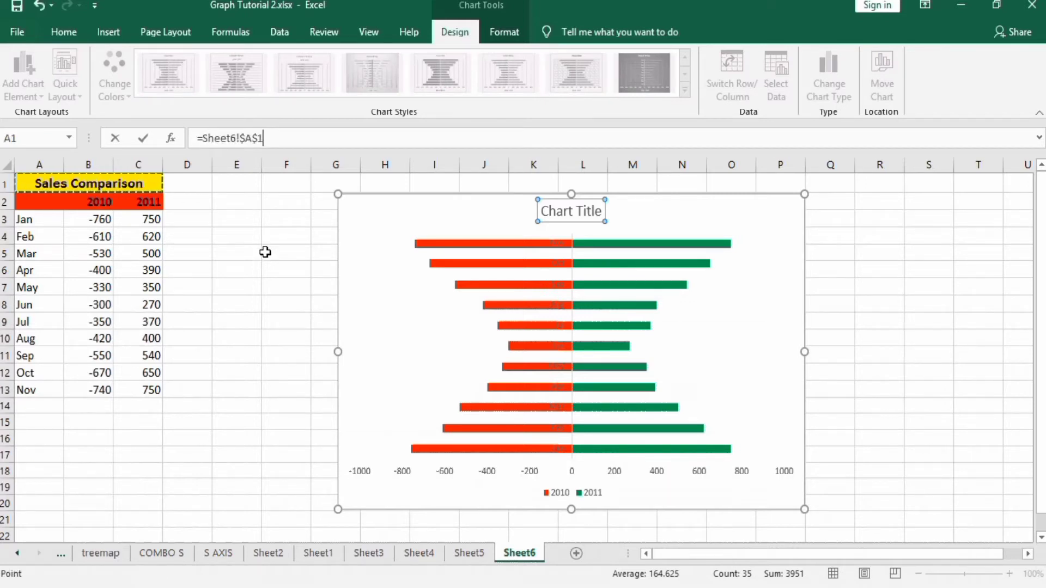
key("Return")
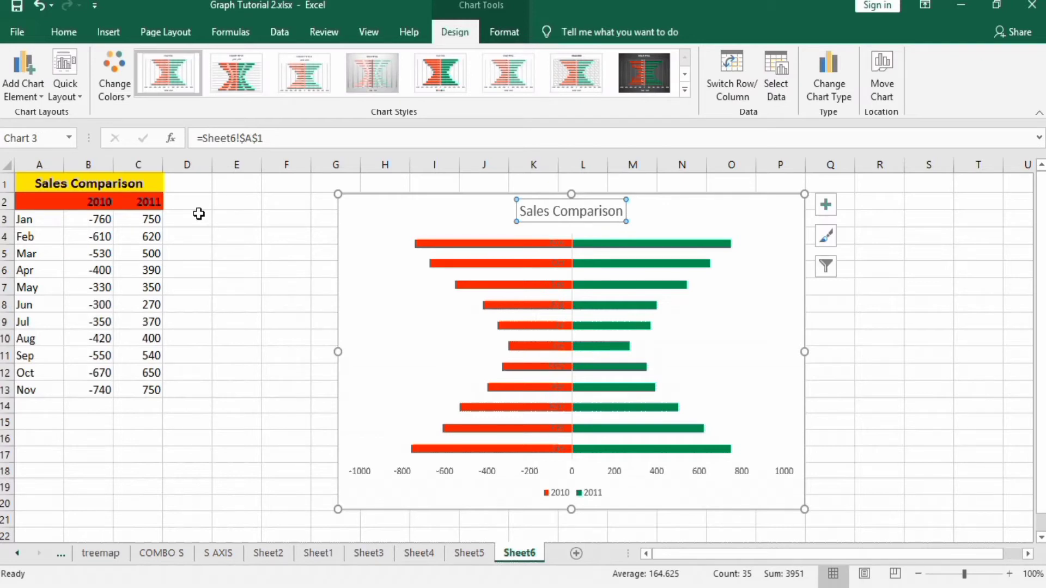
Format the chart title as black, bold text at font size 20.
left_click(68, 33)
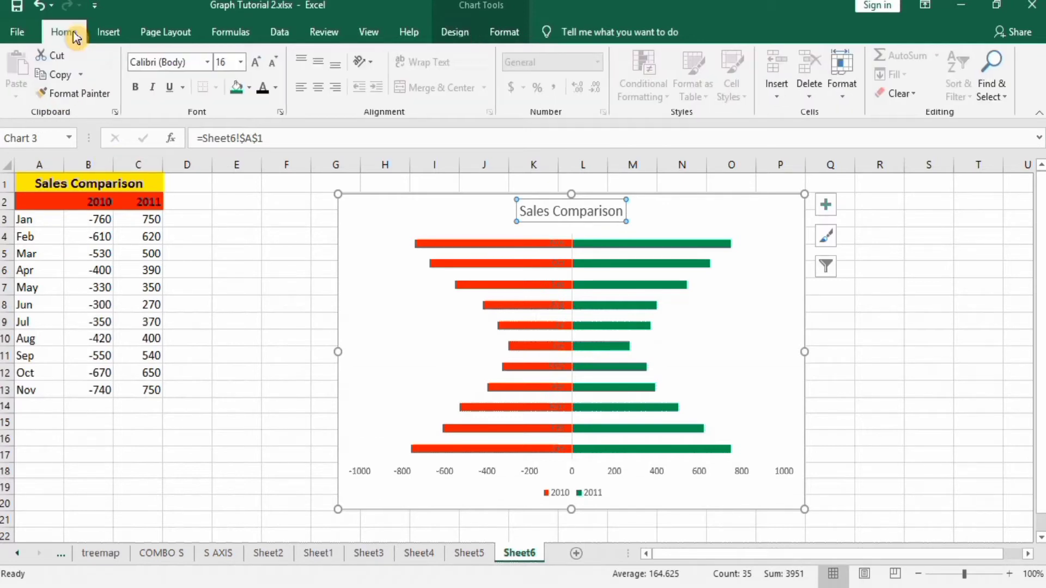
left_click(261, 88)
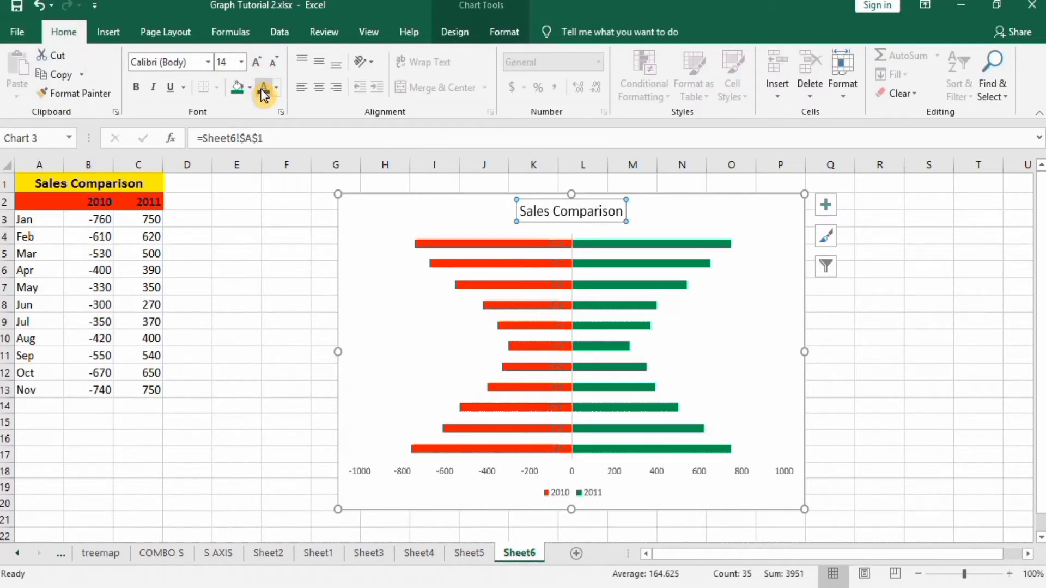
left_click(136, 88)
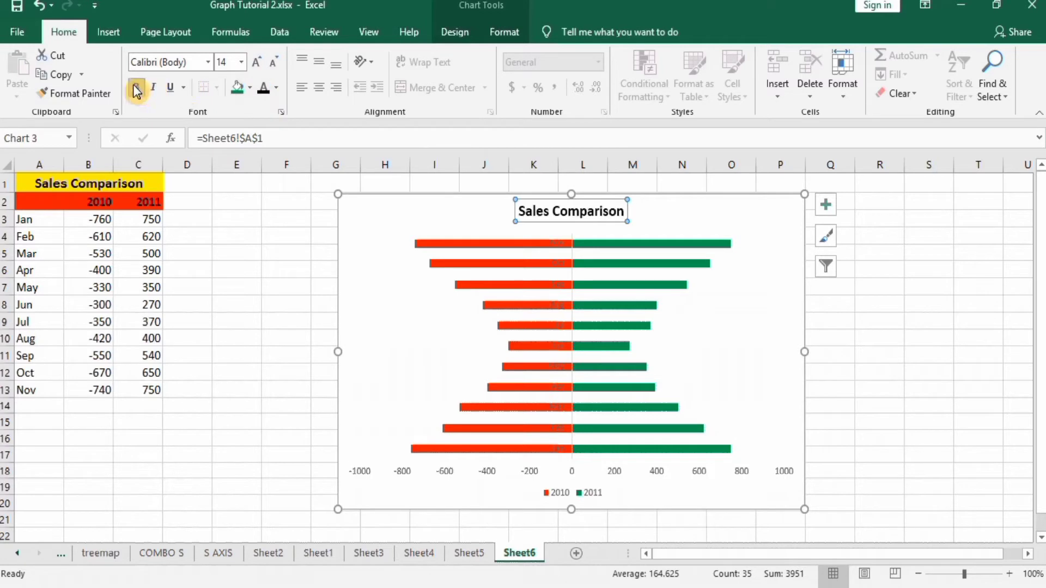
left_click(241, 62)
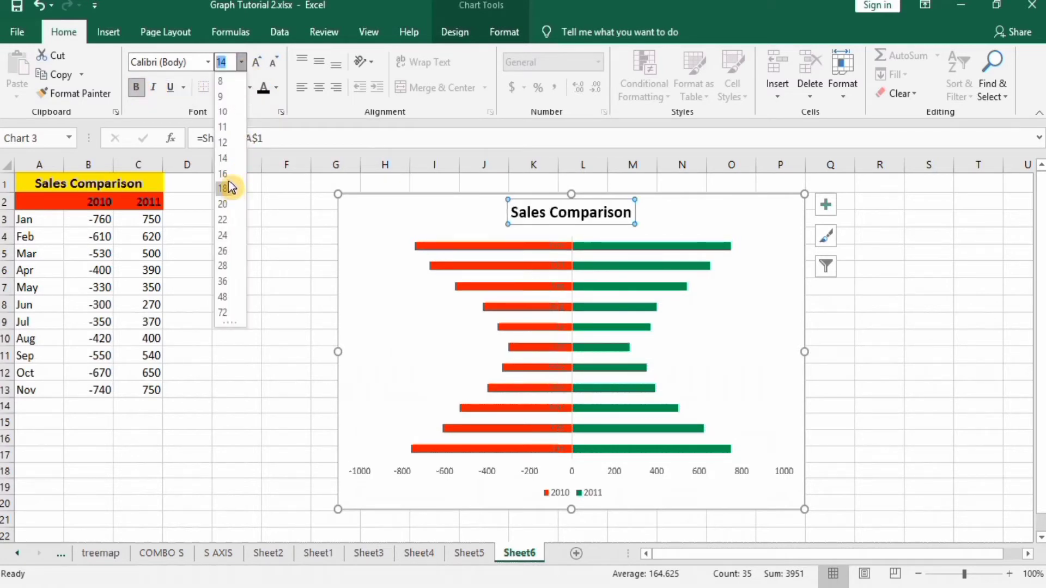
left_click(224, 203)
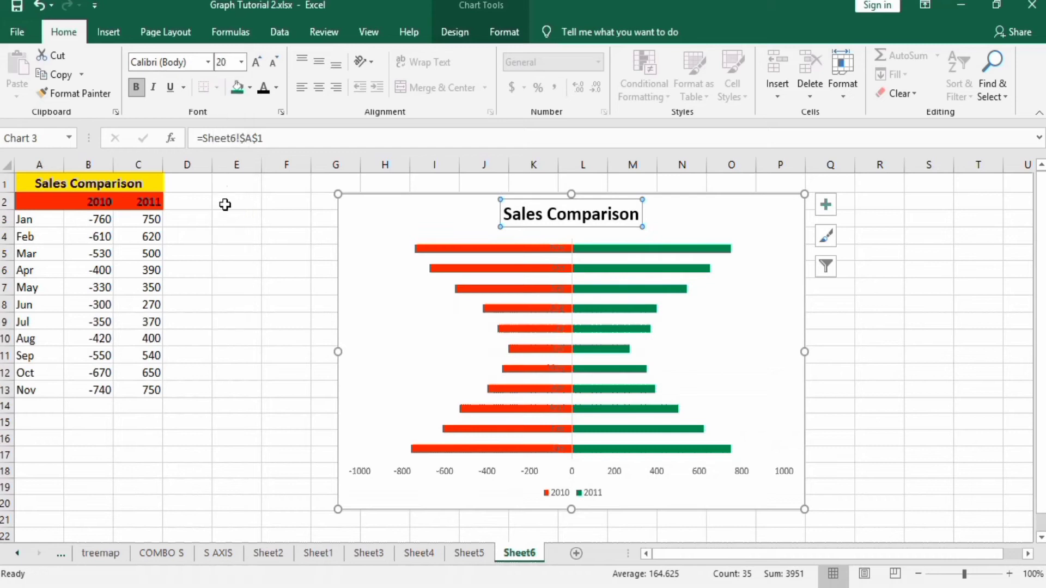
Set the gap width of the 2011 data series to 0%.
left_click(694, 252)
right_click(694, 252)
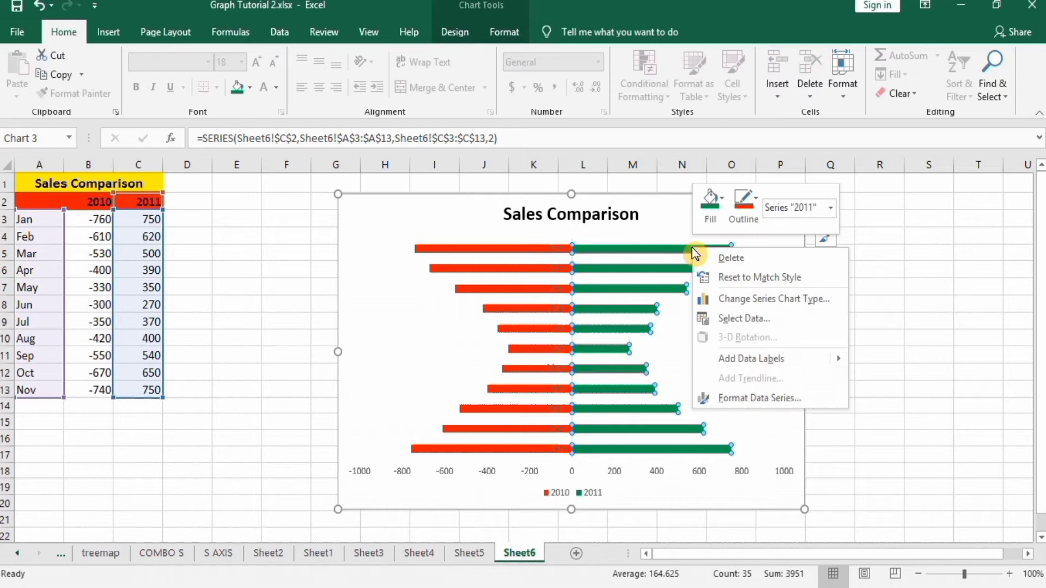
left_click(747, 400)
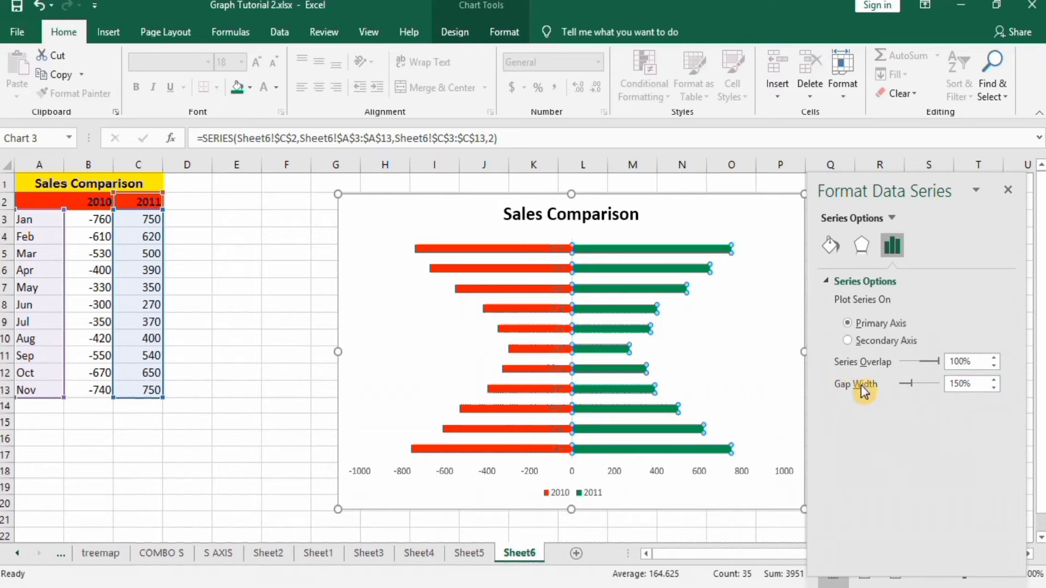
left_click(959, 385)
key("BackSpace")
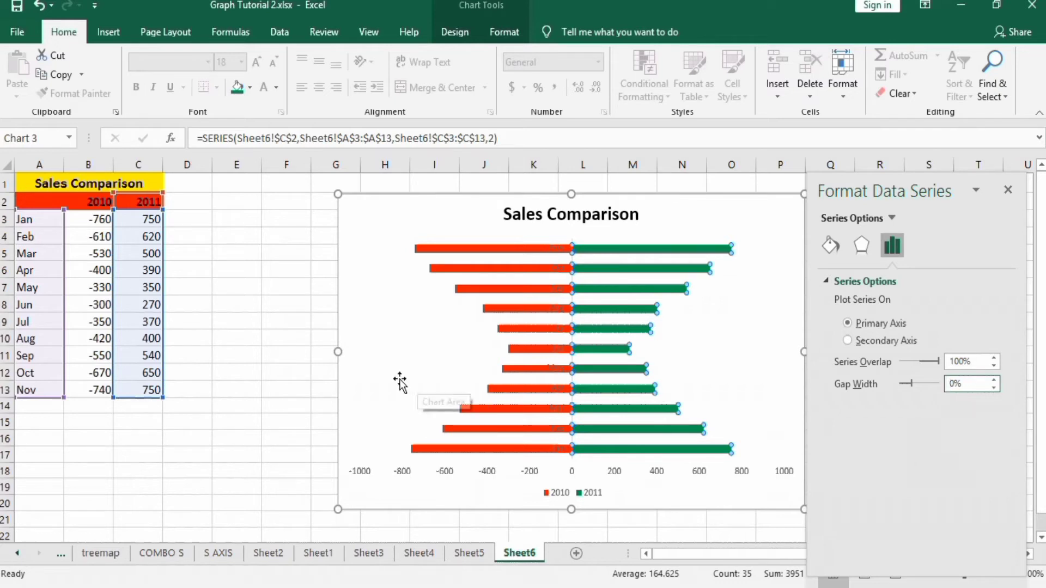
left_click(287, 391)
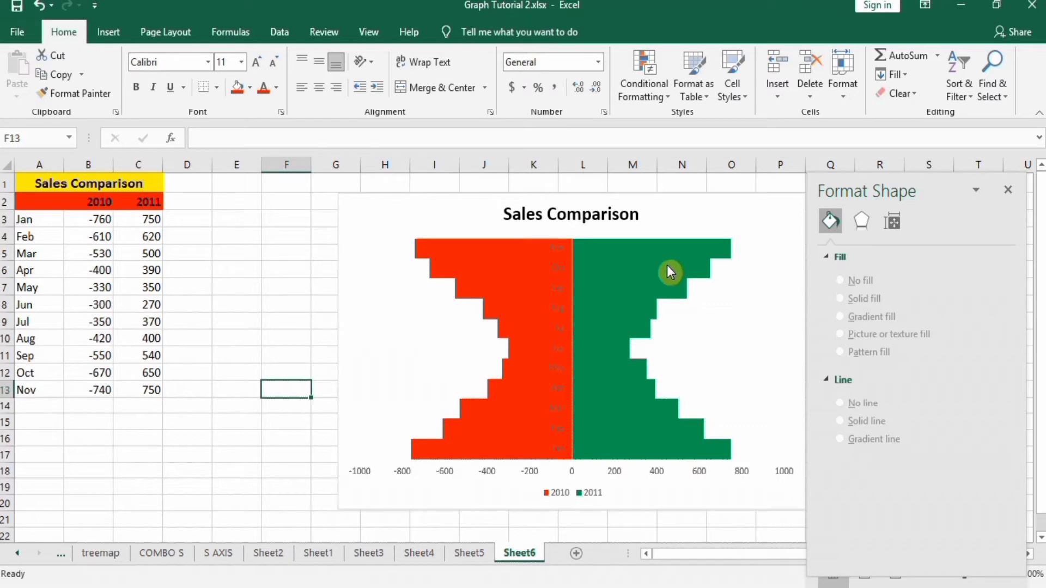
Give the 2011 series bars a solid black border with a width of 1.5 pt.
double_click(690, 248)
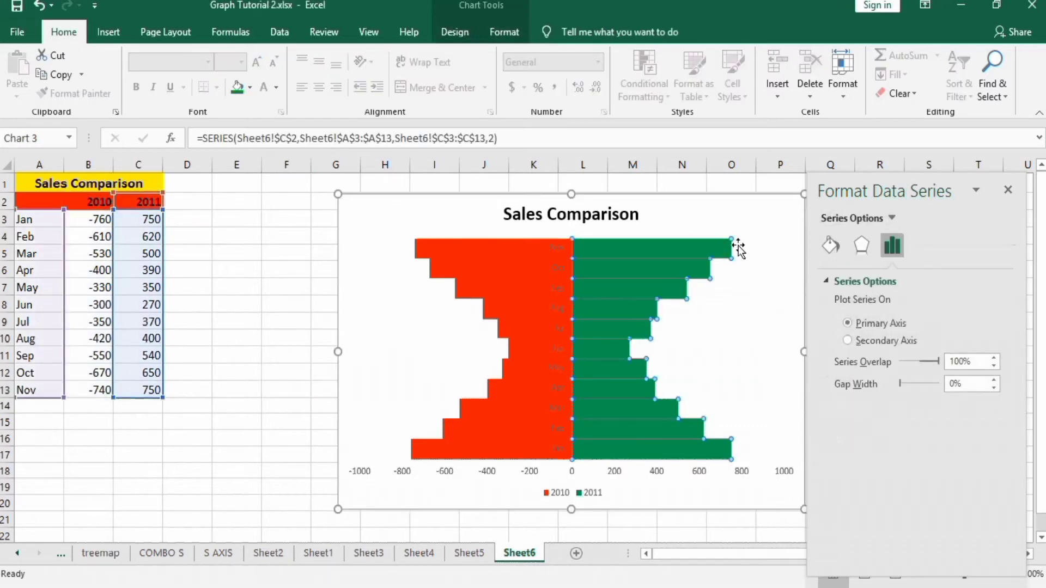
left_click(832, 244)
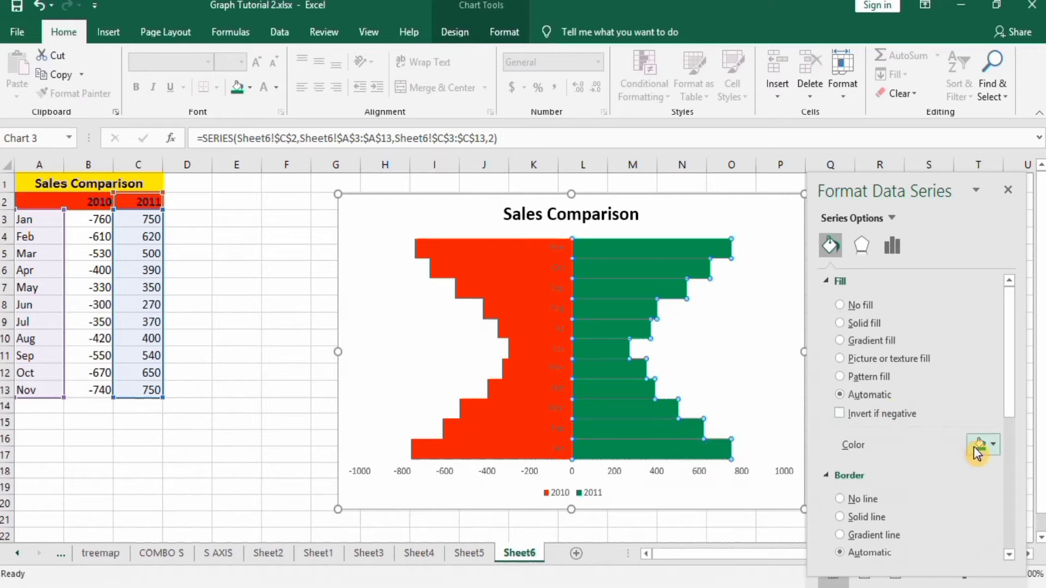
left_click_drag(1008, 350, 1011, 404)
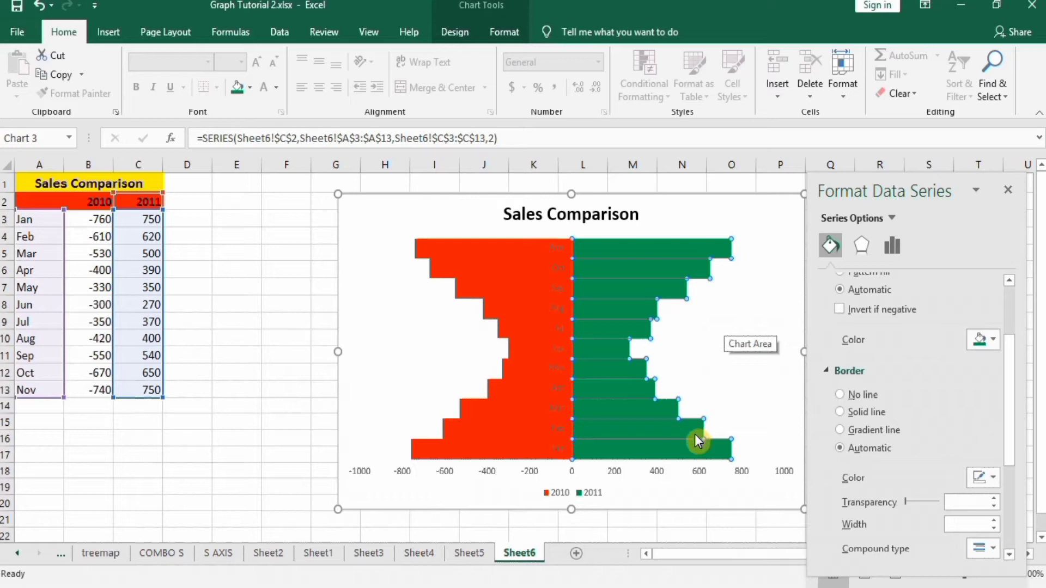
left_click(841, 413)
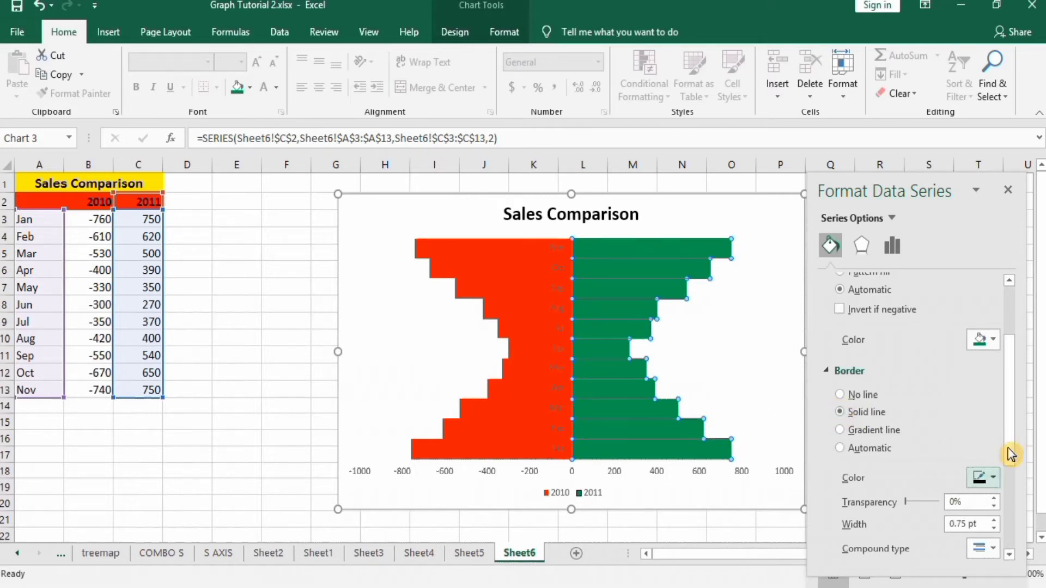
left_click_drag(1008, 408, 1011, 450)
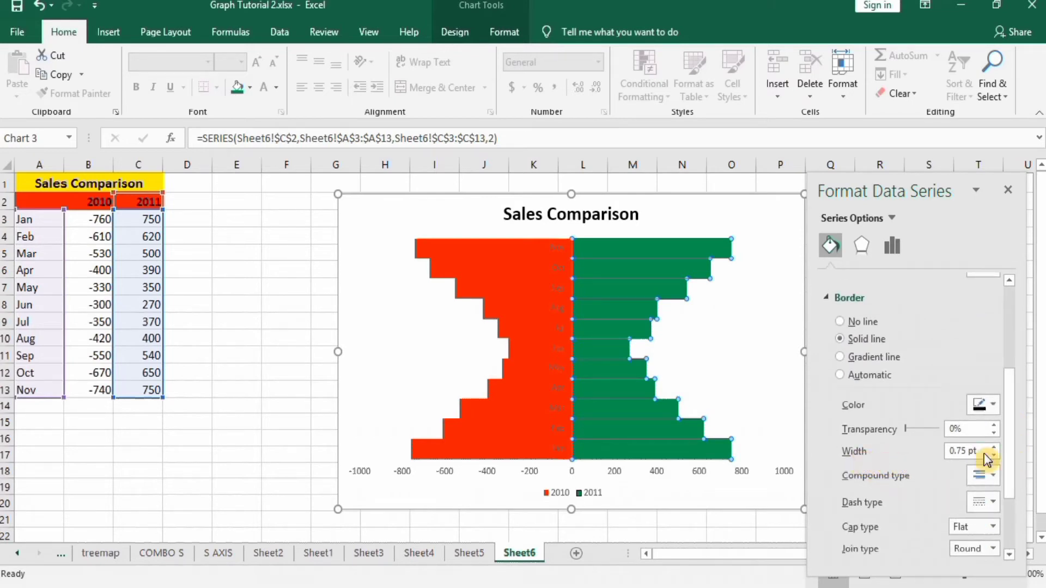
left_click(995, 446)
left_click(994, 446)
left_click(994, 446)
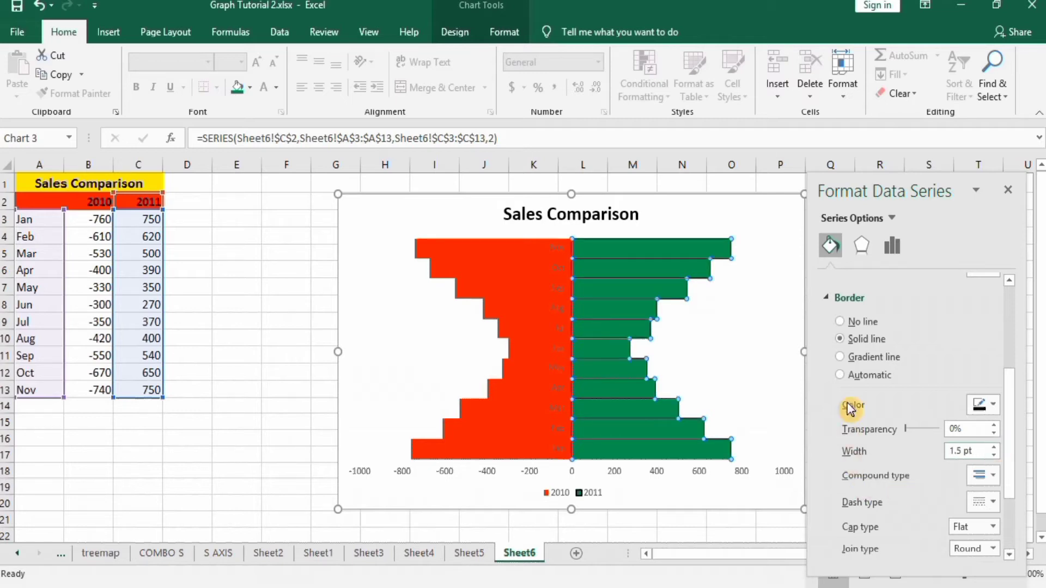
Give the 2010 series bars a solid black border with a width of 1.5 pt.
left_click(488, 245)
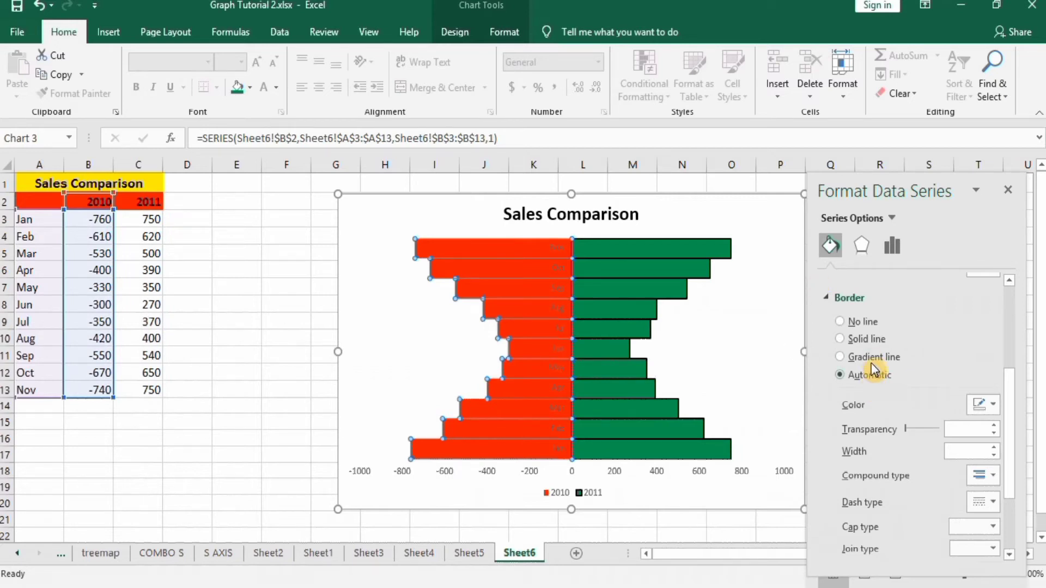
left_click(842, 340)
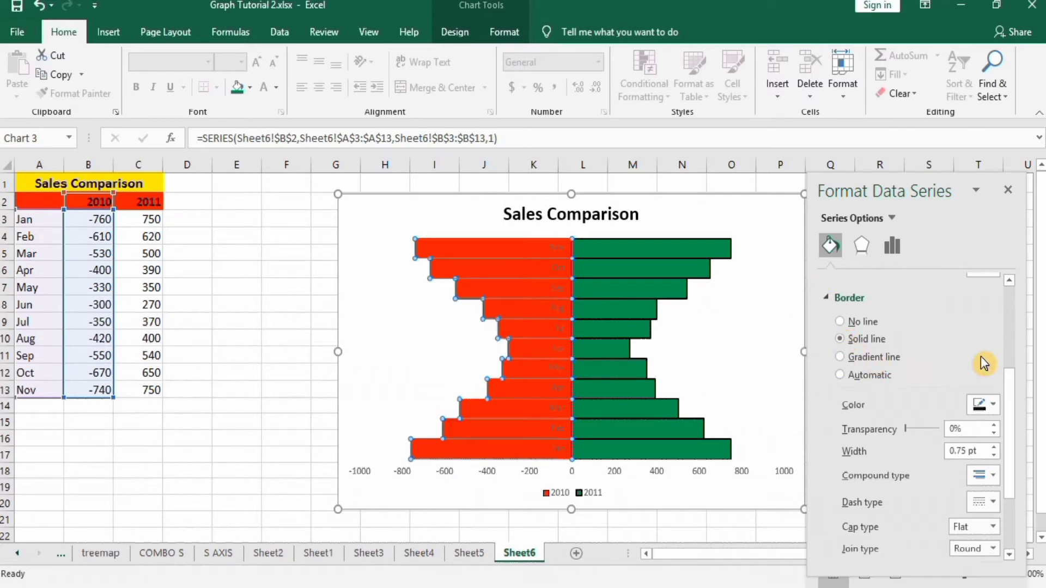
left_click(994, 447)
left_click(994, 446)
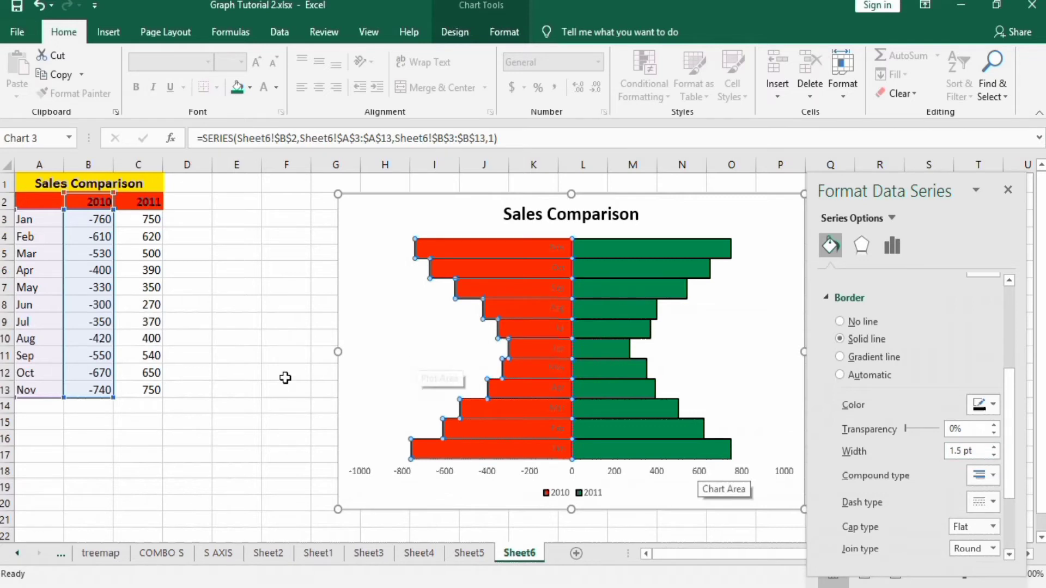
left_click(262, 372)
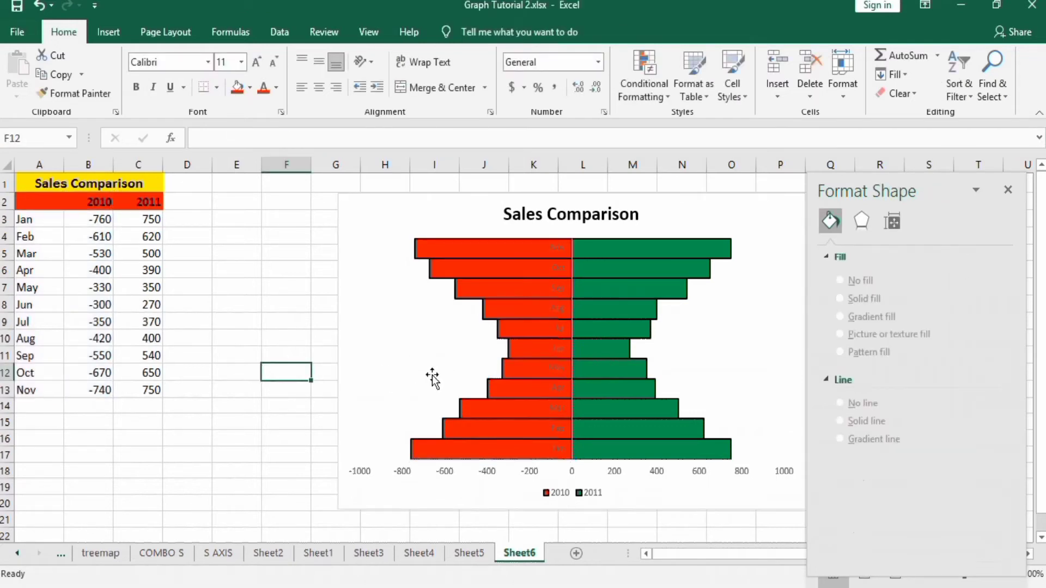
Format the month labels on the chart's vertical axis as bold text at font size 11.
left_click(558, 248)
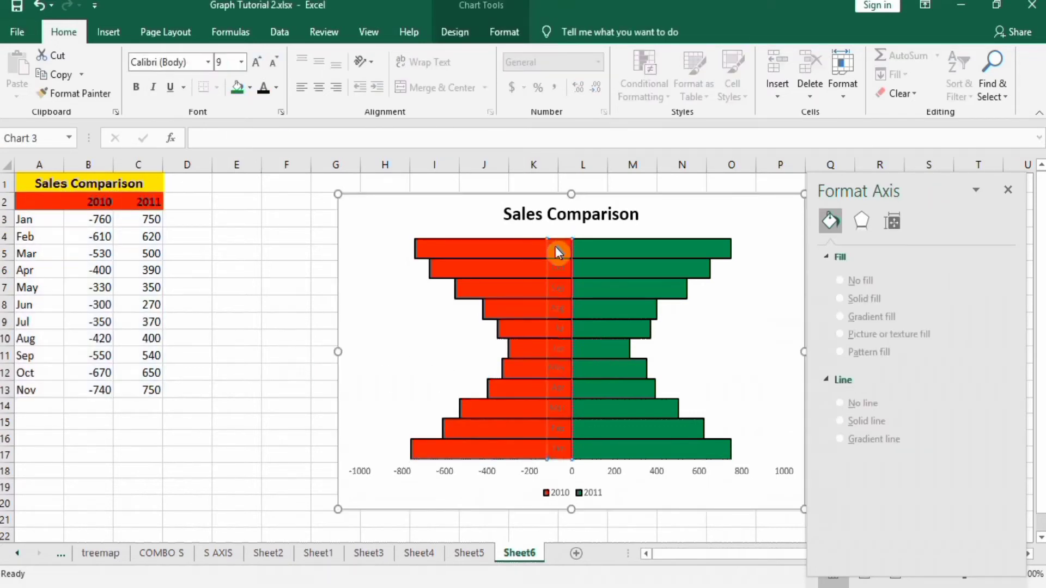
left_click(242, 65)
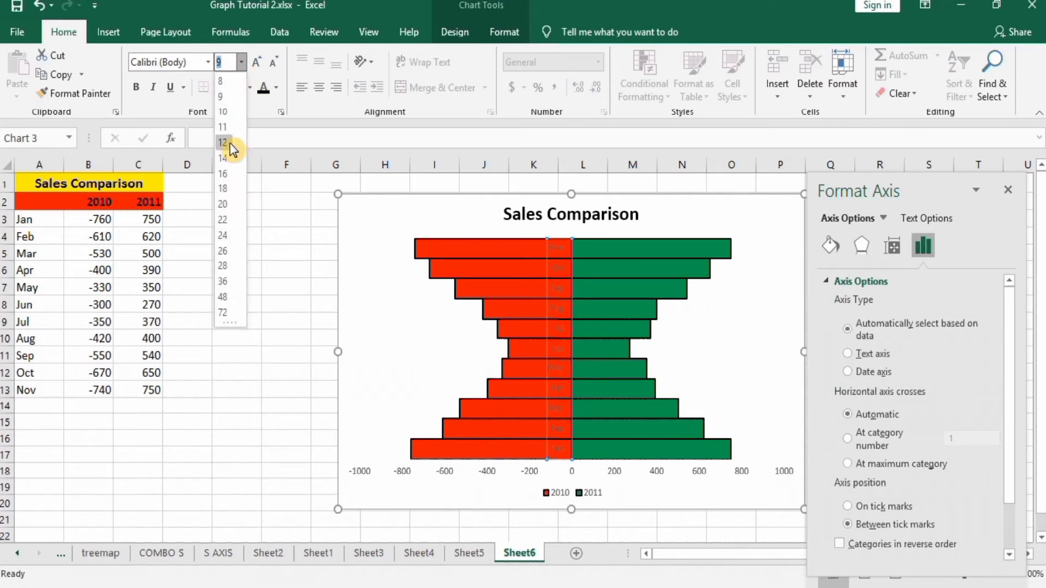
left_click(227, 140)
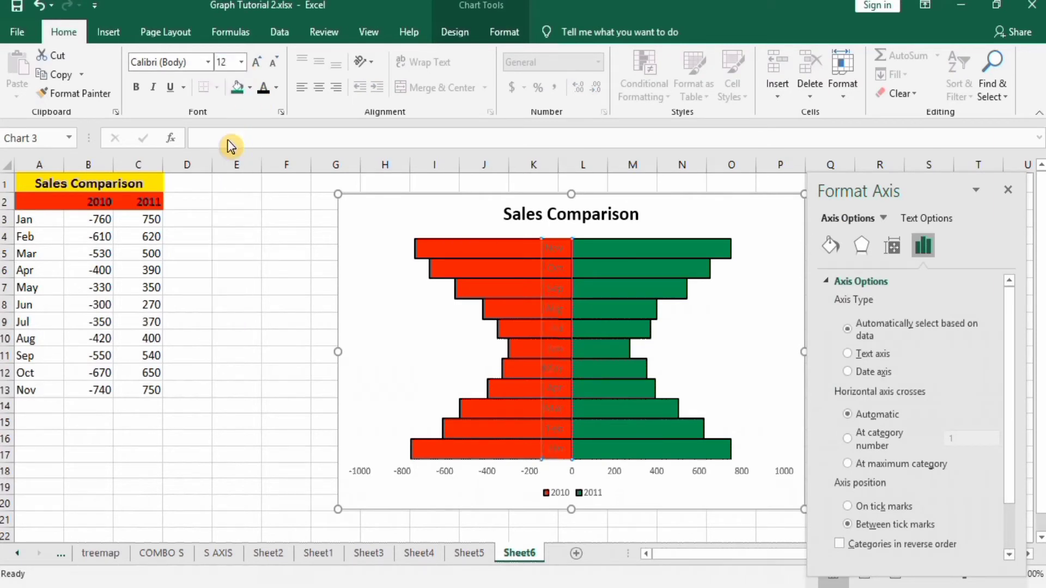
left_click(140, 89)
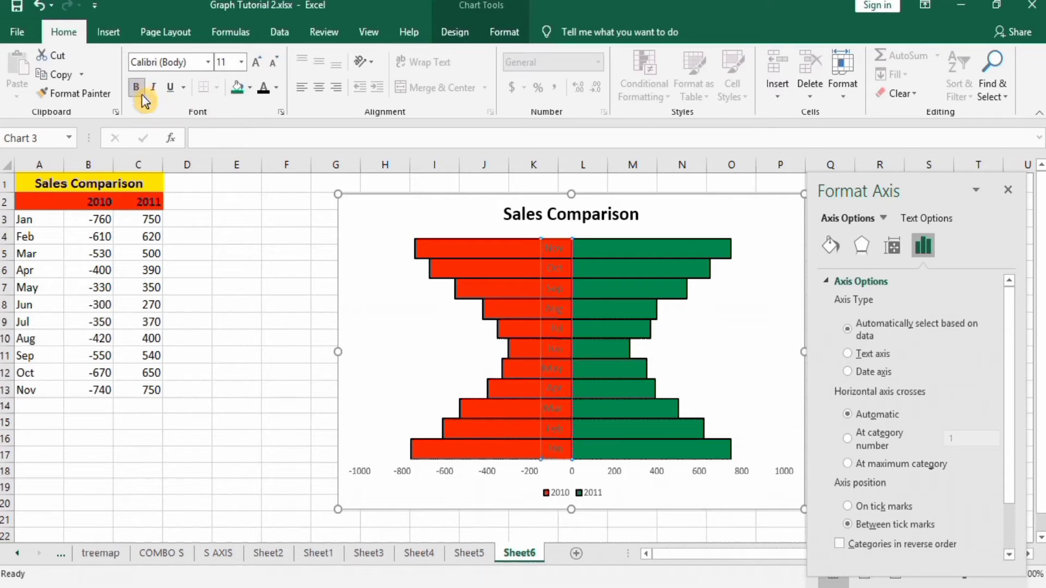
Try displaying the month categories in reverse order and switch the option off again.
left_click(839, 544)
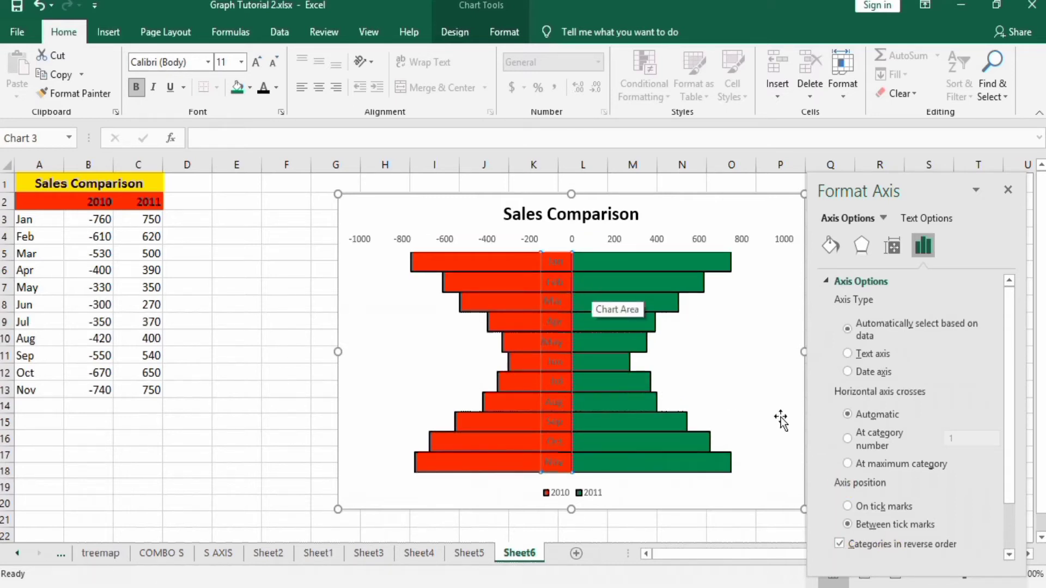
left_click(841, 544)
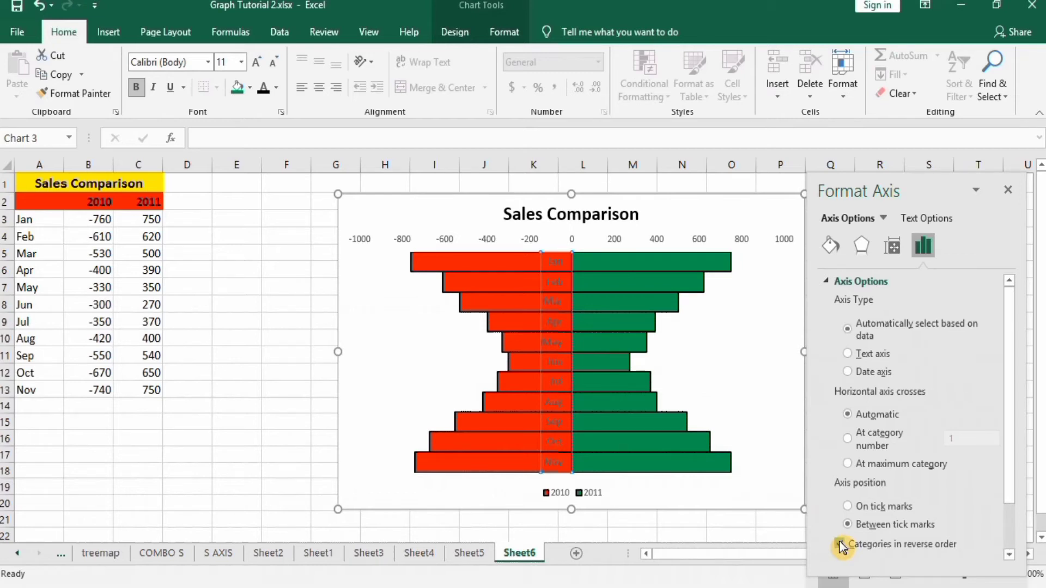
Set the label position of the vertical month axis to Low.
left_click_drag(1011, 408, 1012, 455)
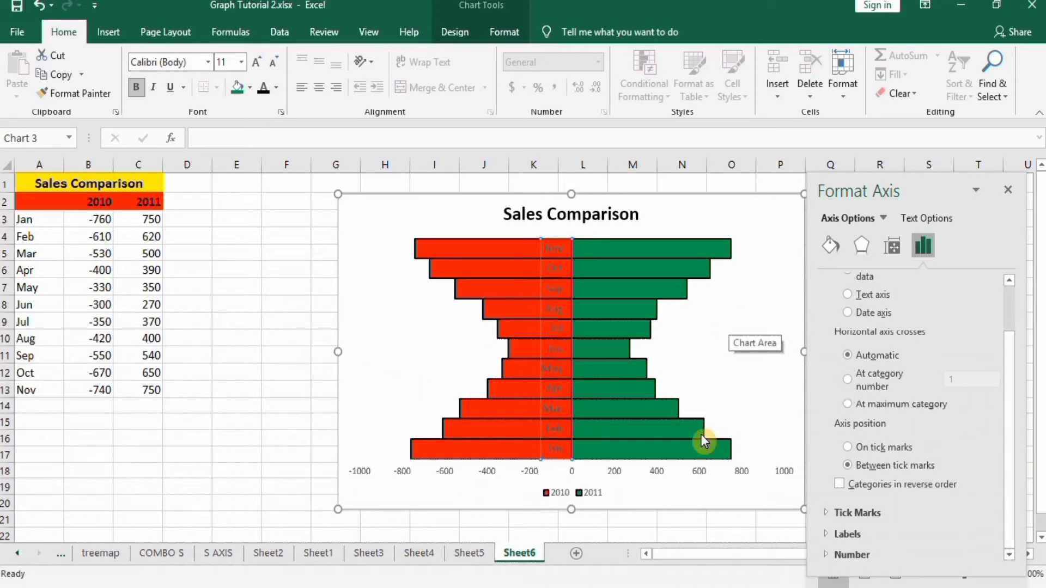
left_click(850, 535)
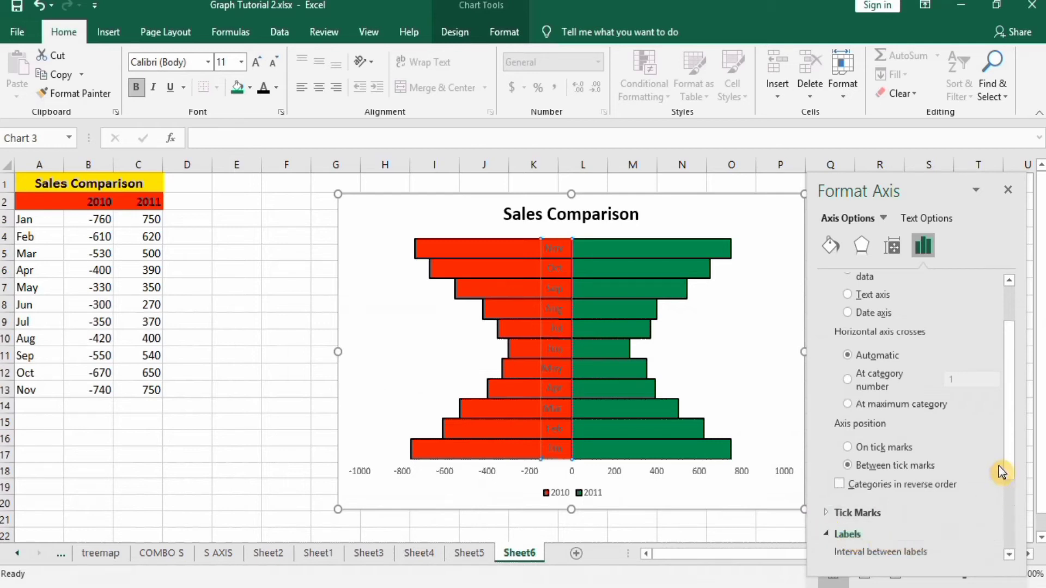
left_click_drag(1007, 406, 1011, 510)
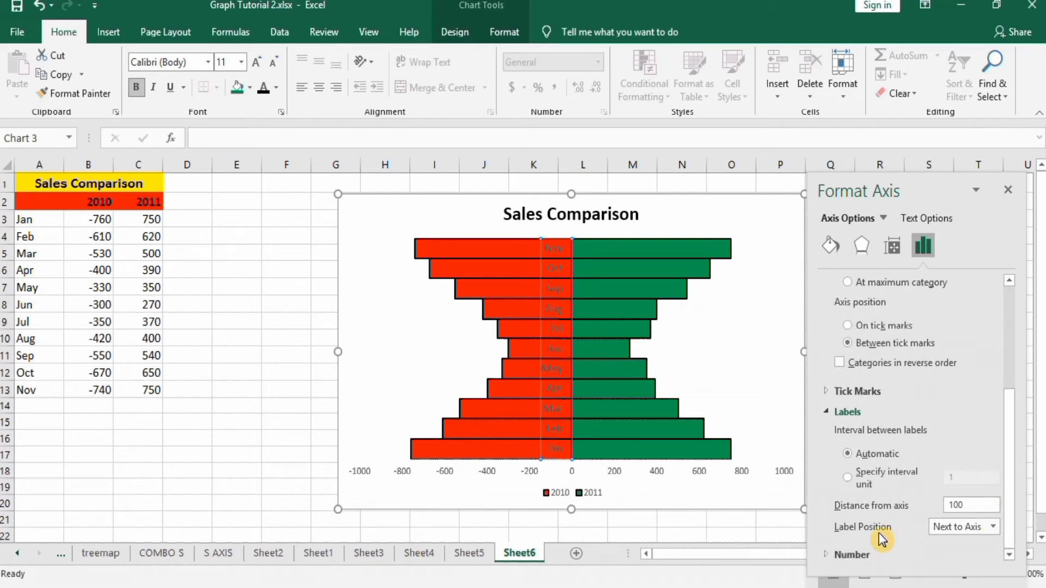
left_click(994, 527)
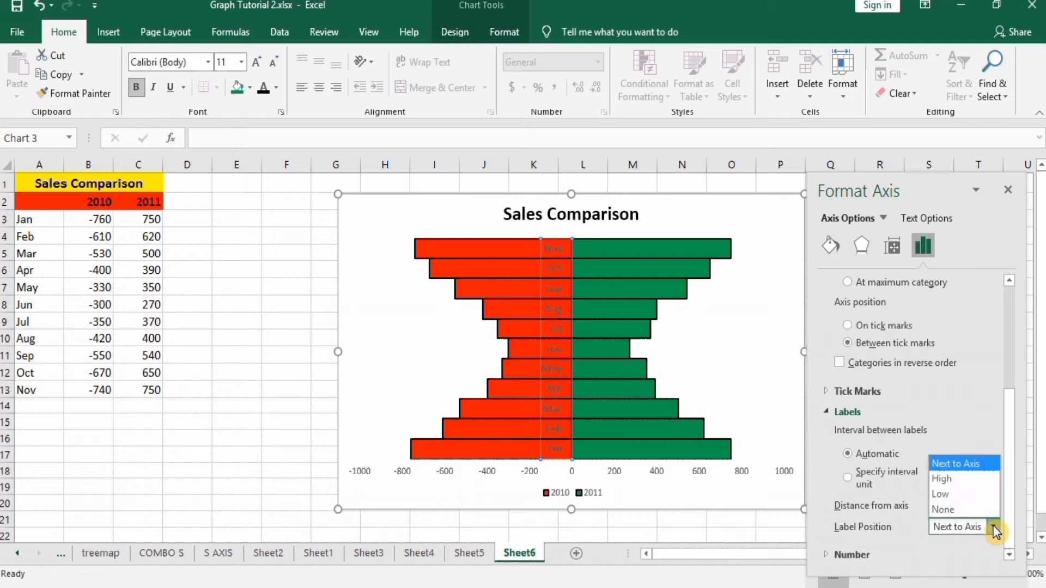
left_click(966, 493)
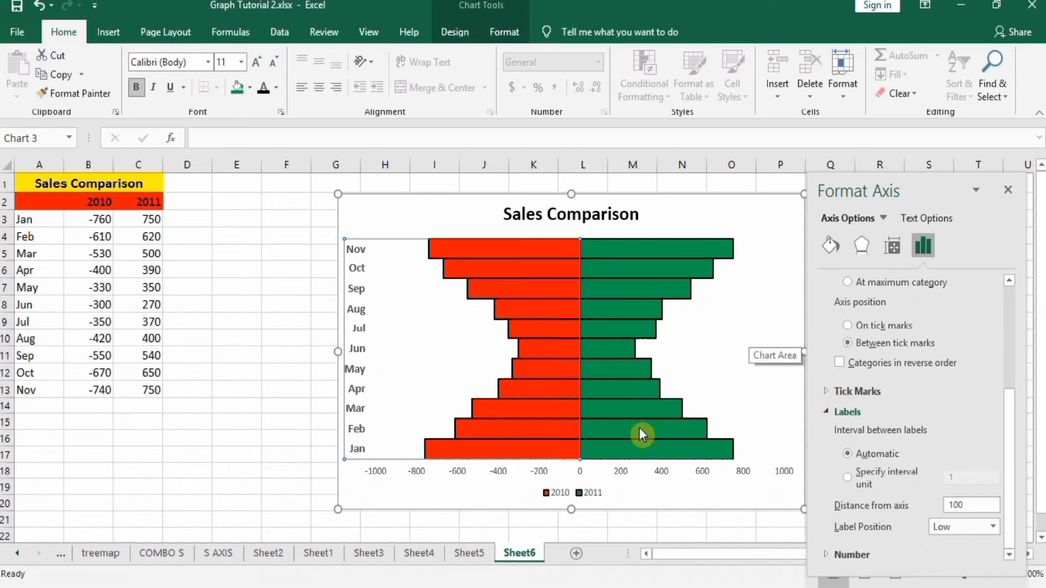
left_click(538, 474)
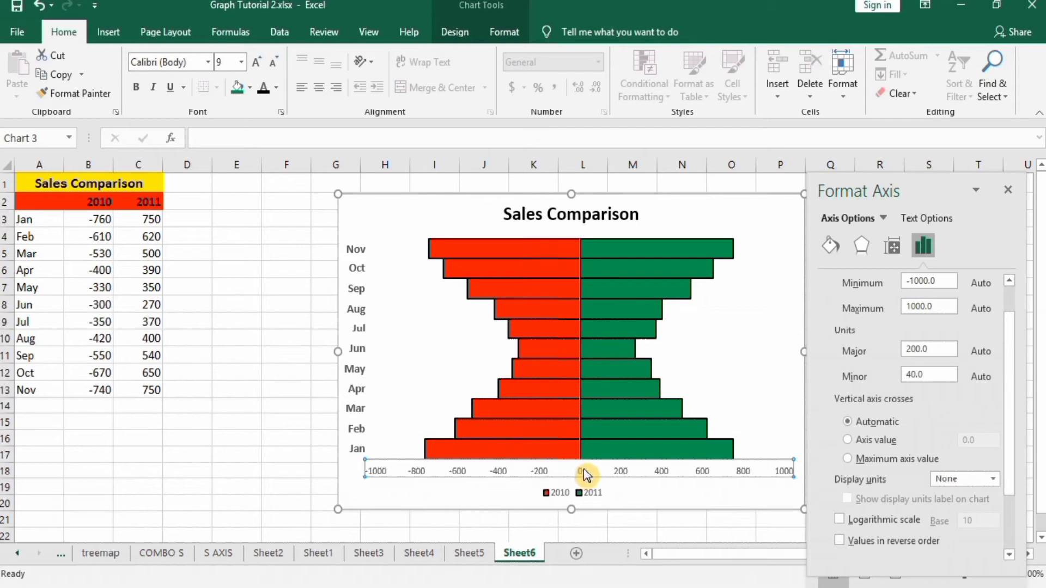
right_click(651, 472)
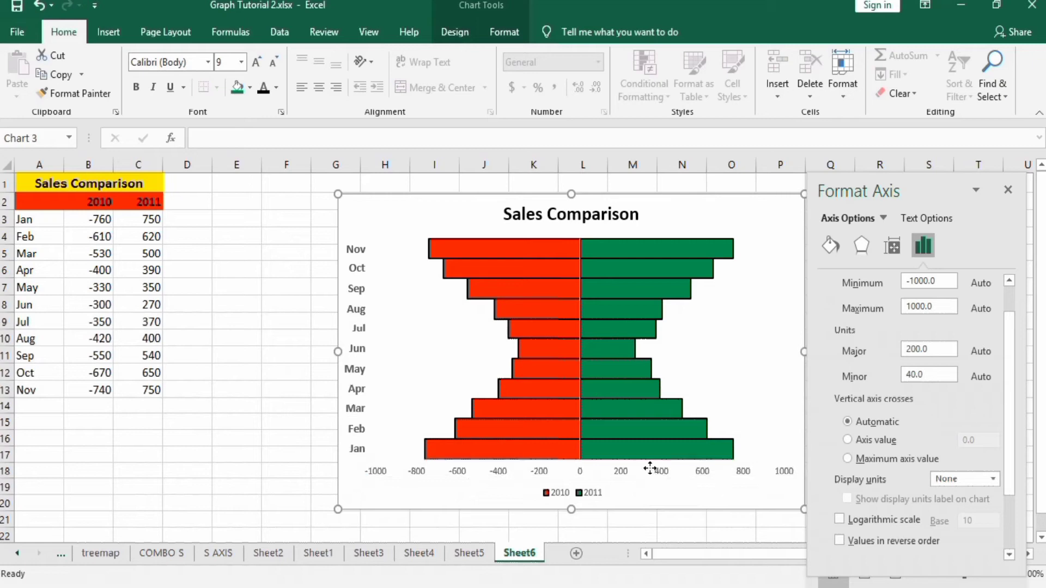
key("Escape")
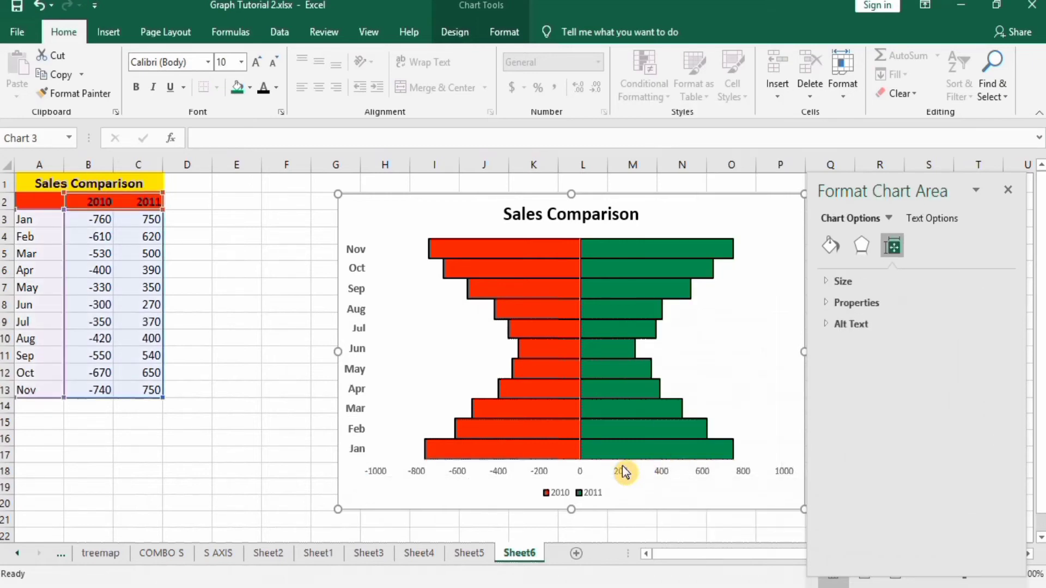
left_click(624, 472)
right_click(624, 472)
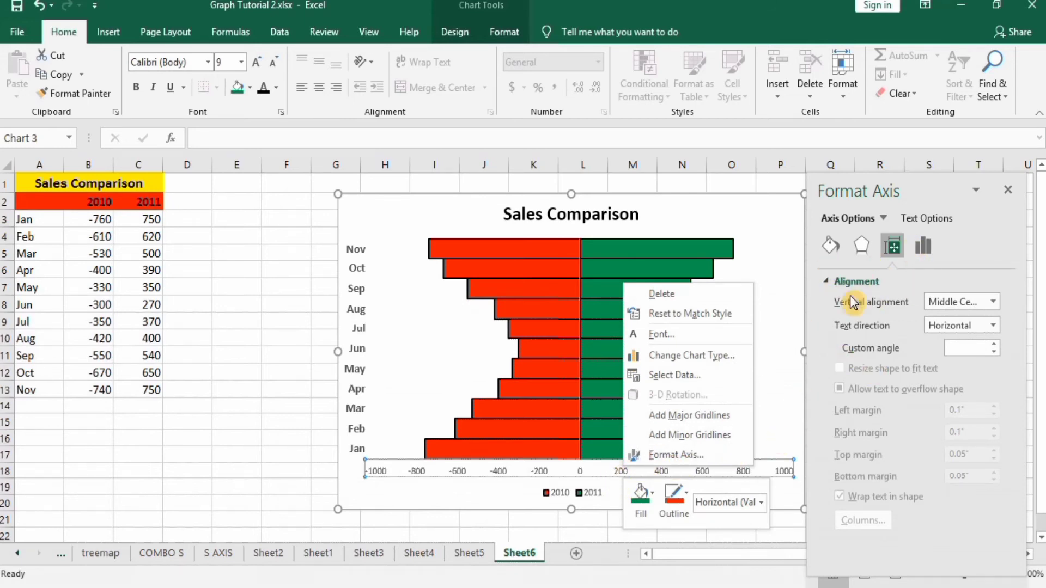
left_click(924, 246)
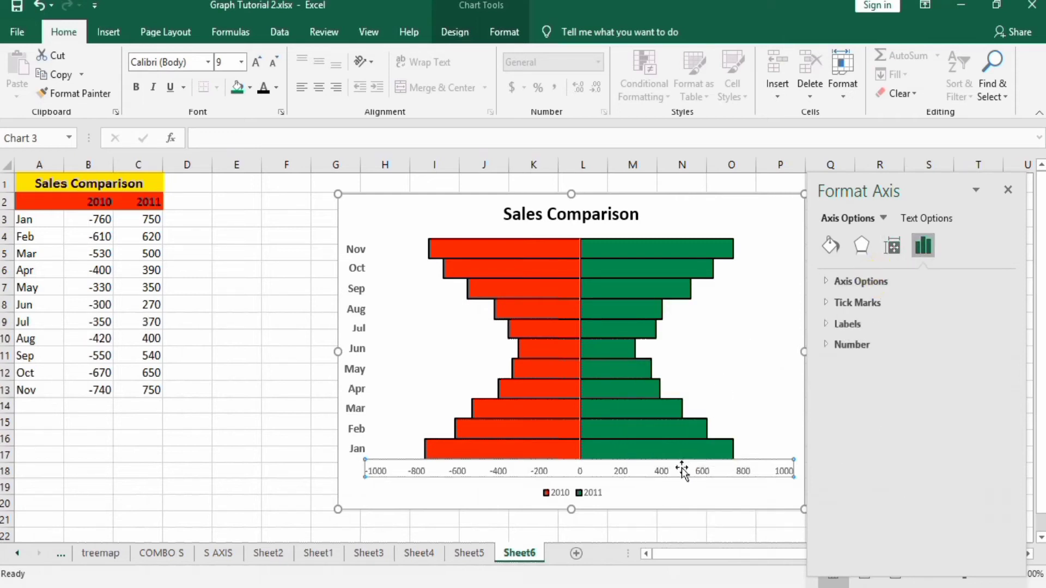
left_click(1005, 189)
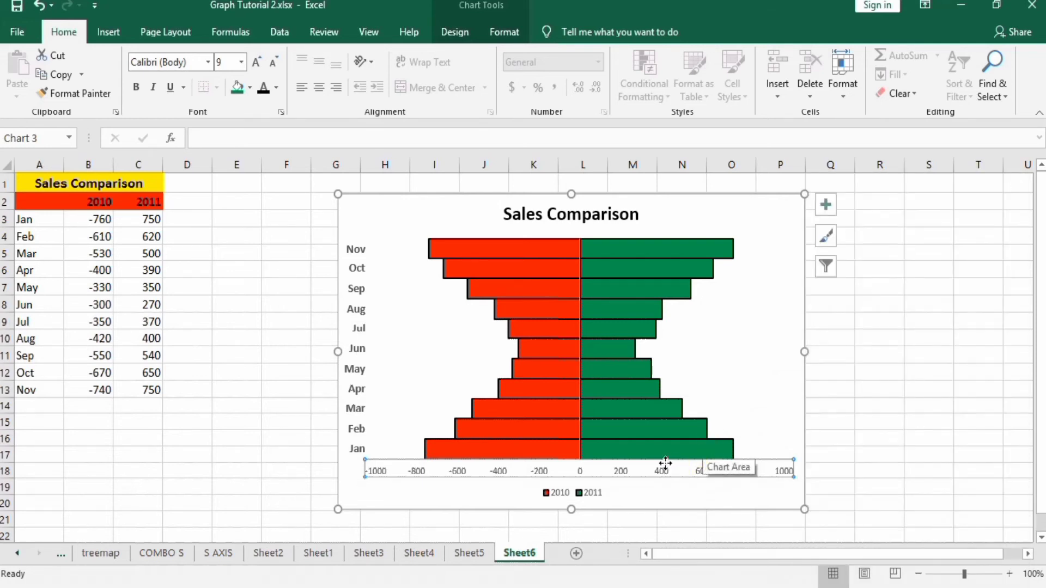
Format the labels of the horizontal value axis as bold text at font size 11.
left_click(667, 472)
left_click(664, 473)
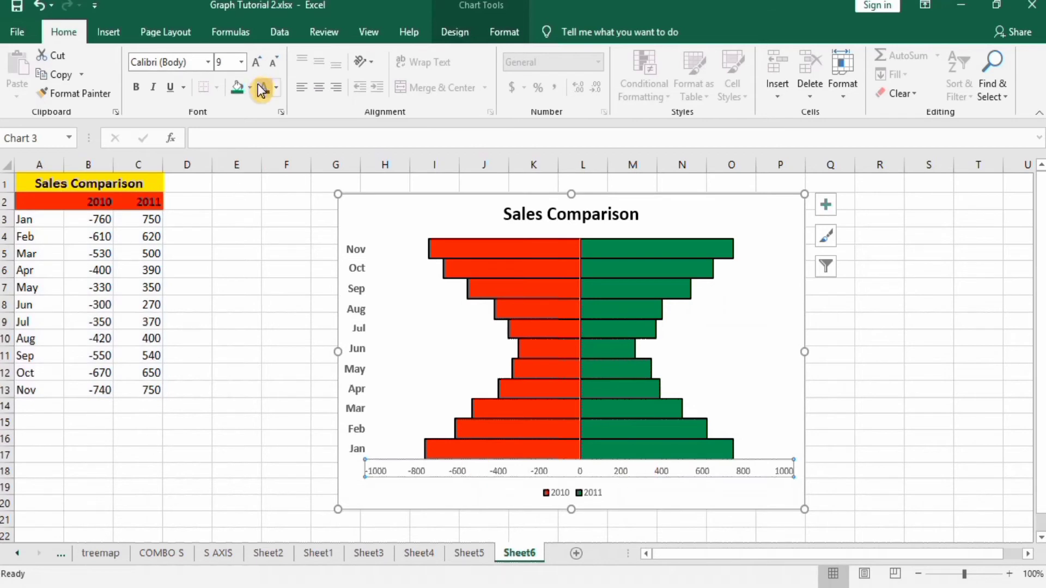
left_click(243, 63)
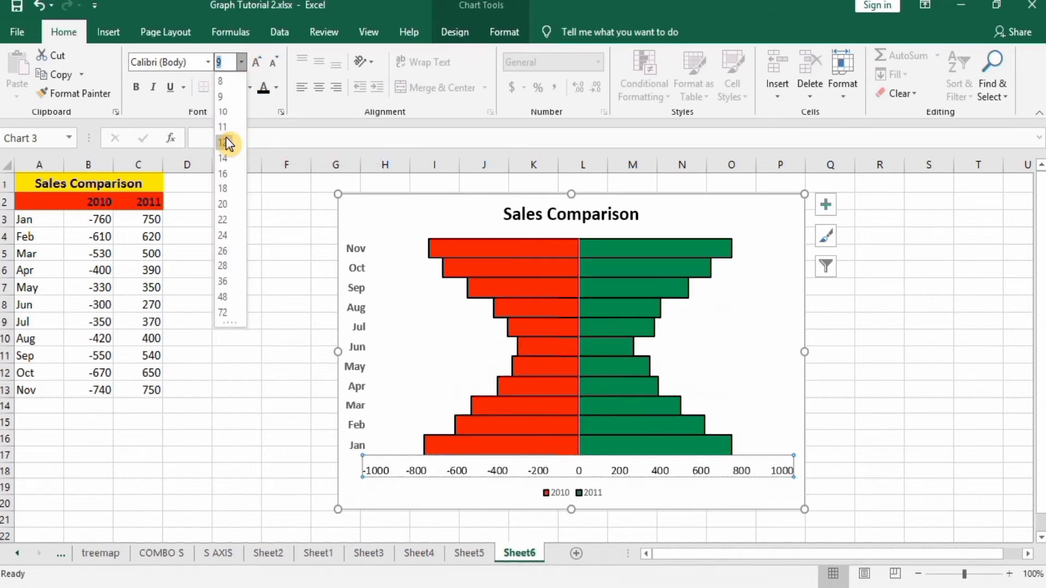
left_click(226, 137)
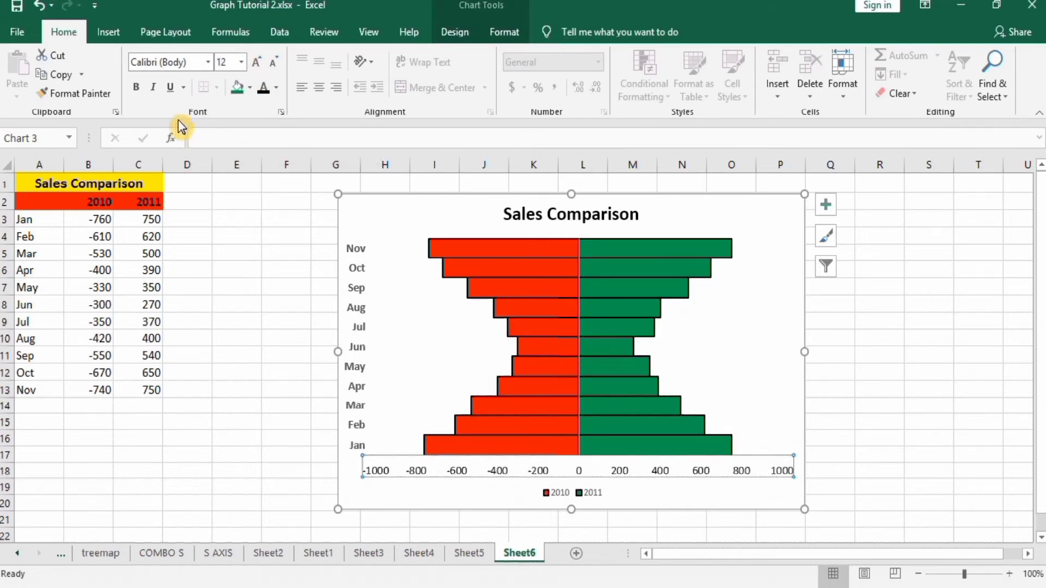
left_click(136, 88)
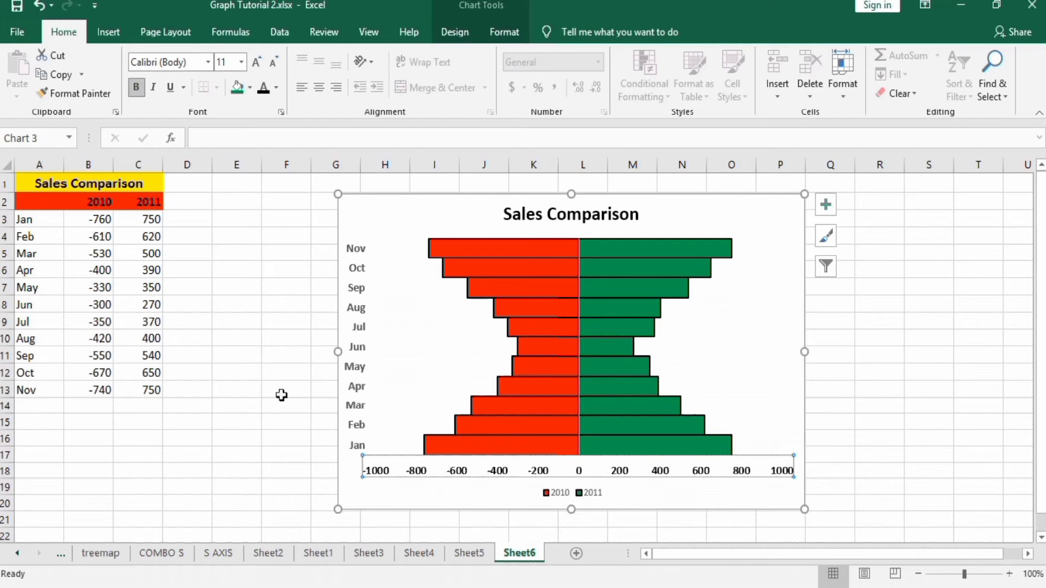
Set the horizontal value axis bounds to a minimum of -800 and a maximum of 800.
right_click(619, 472)
left_click(660, 460)
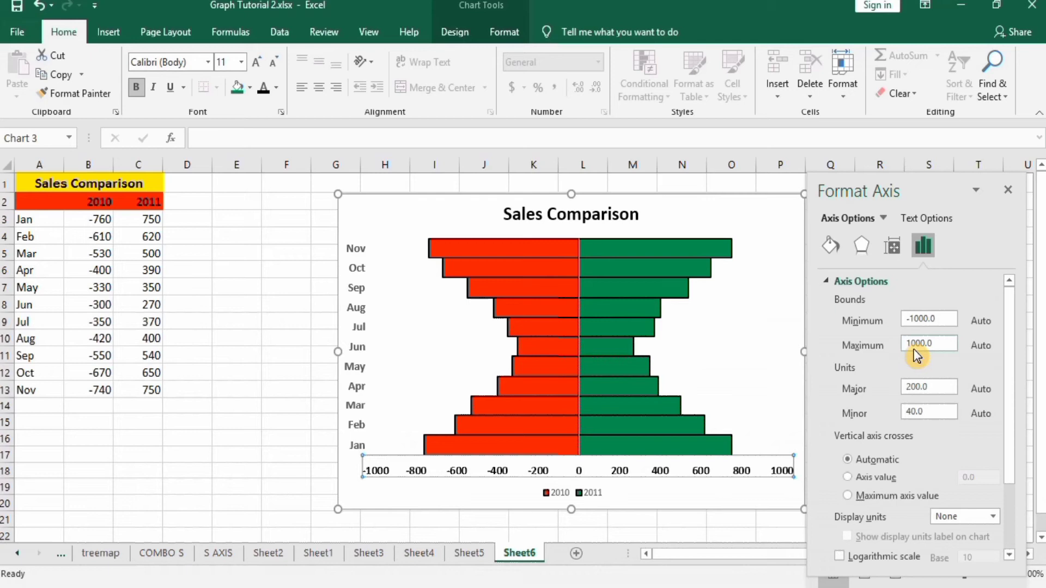
left_click(919, 319)
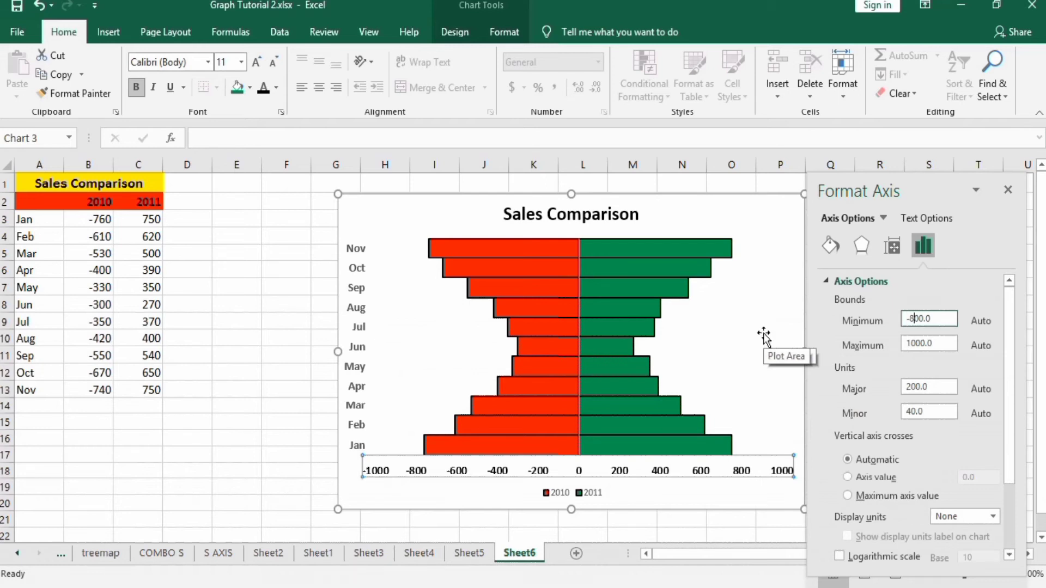
left_click(915, 344)
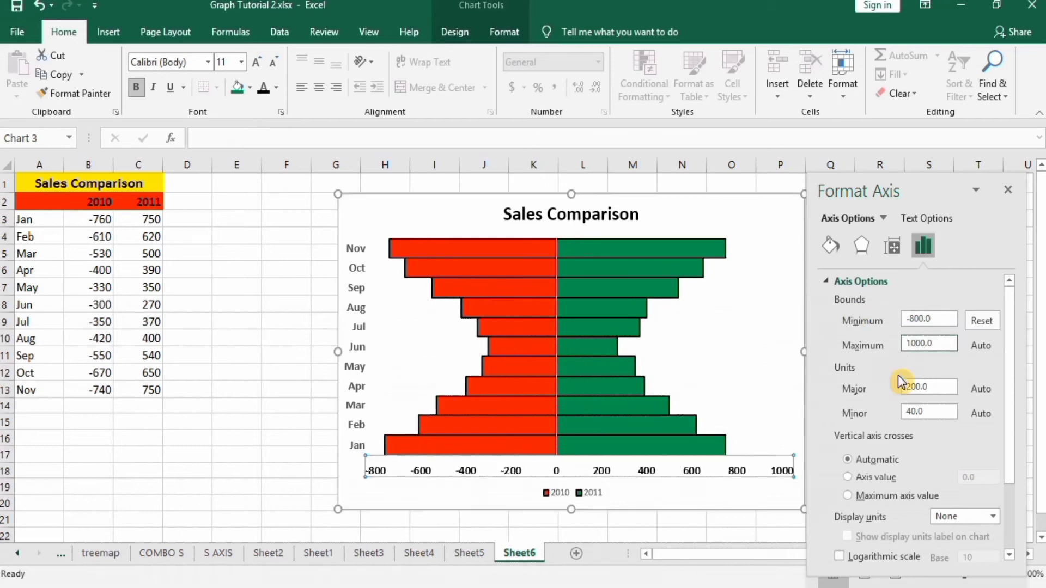
key("BackSpace")
key("BackSpace")
left_click(286, 404)
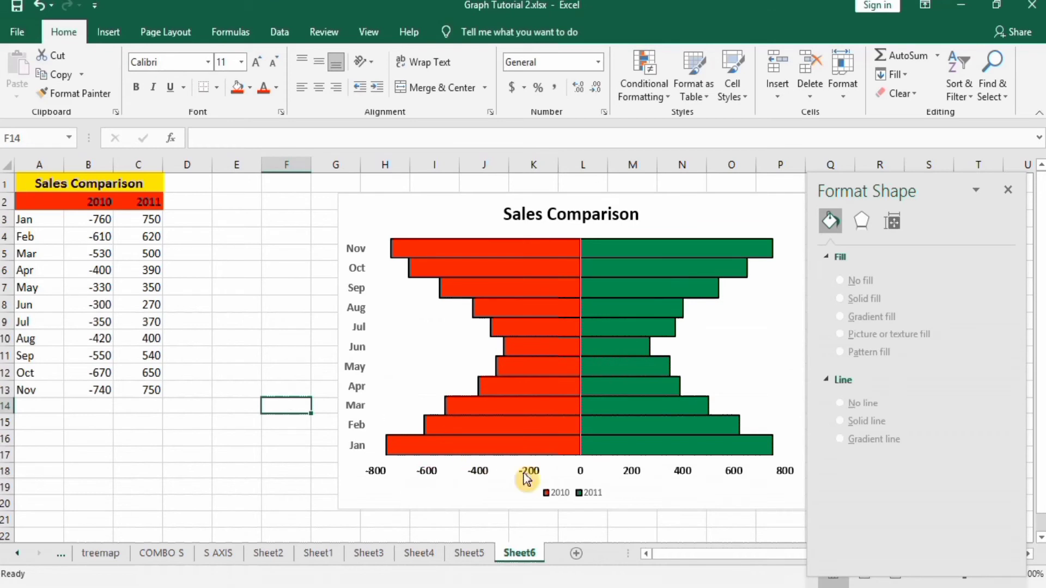
Format the chart legend as bold text at font size 11.
left_click(562, 493)
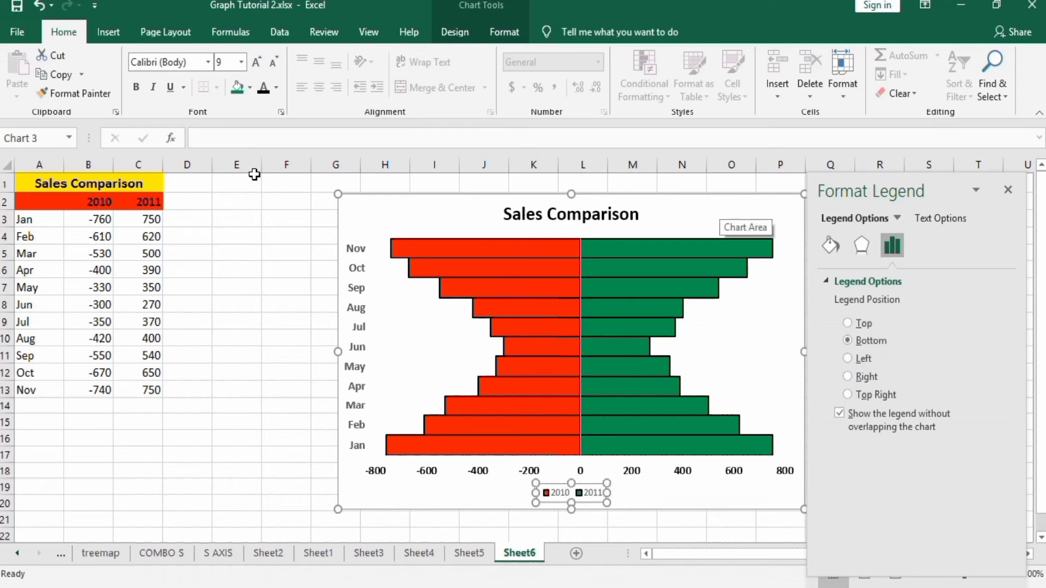
left_click(243, 62)
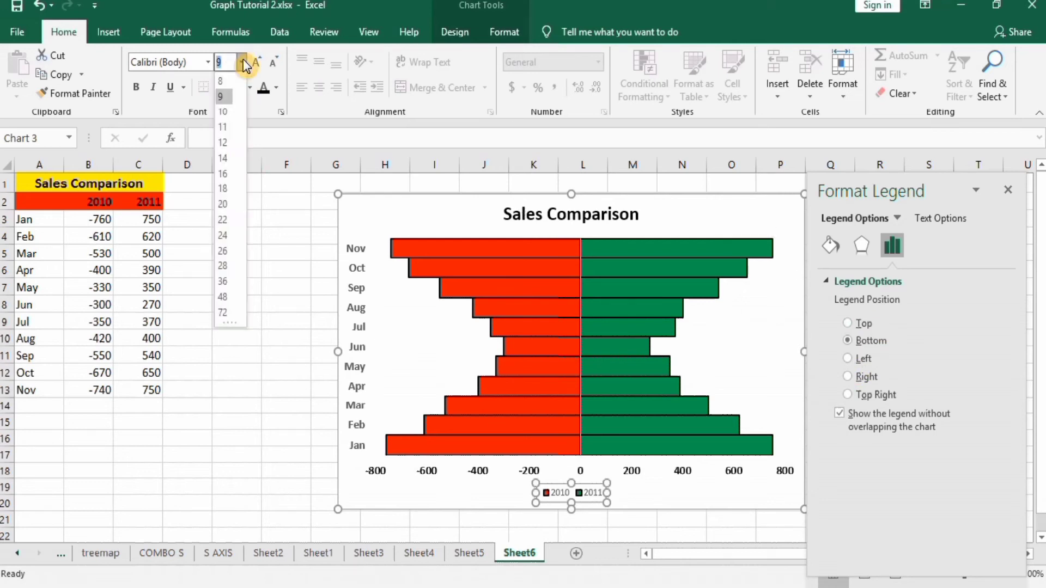
left_click(231, 143)
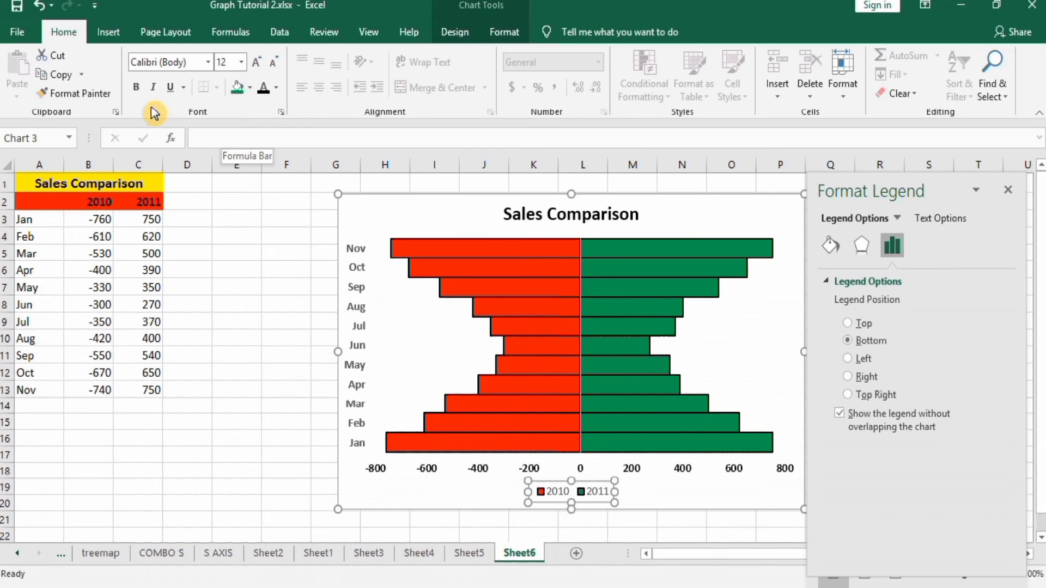
left_click(138, 85)
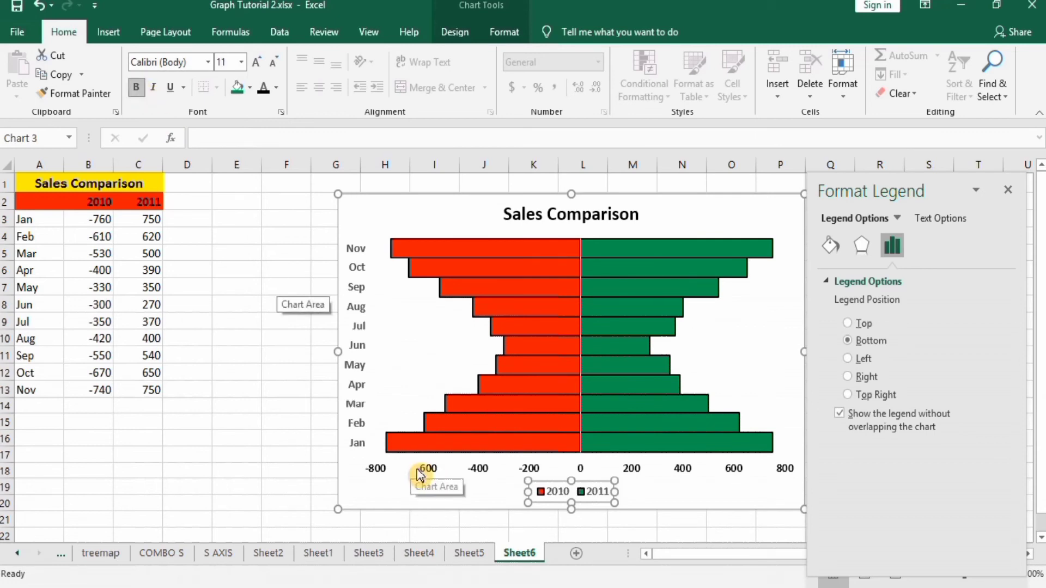
Format the horizontal value axis labels as Number with 0 decimal places and negatives in red without a minus sign.
left_click(480, 473)
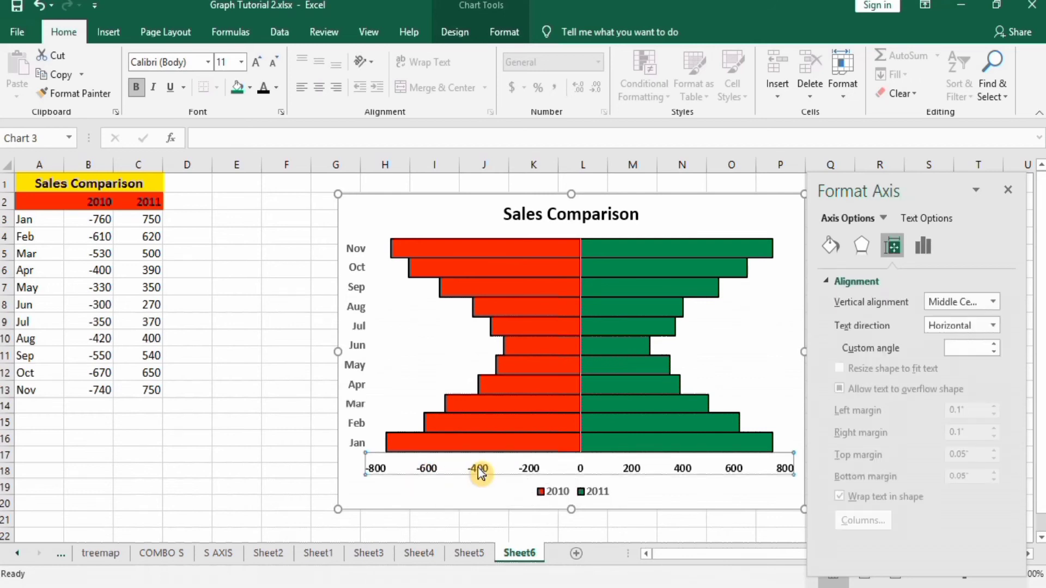
left_click(923, 248)
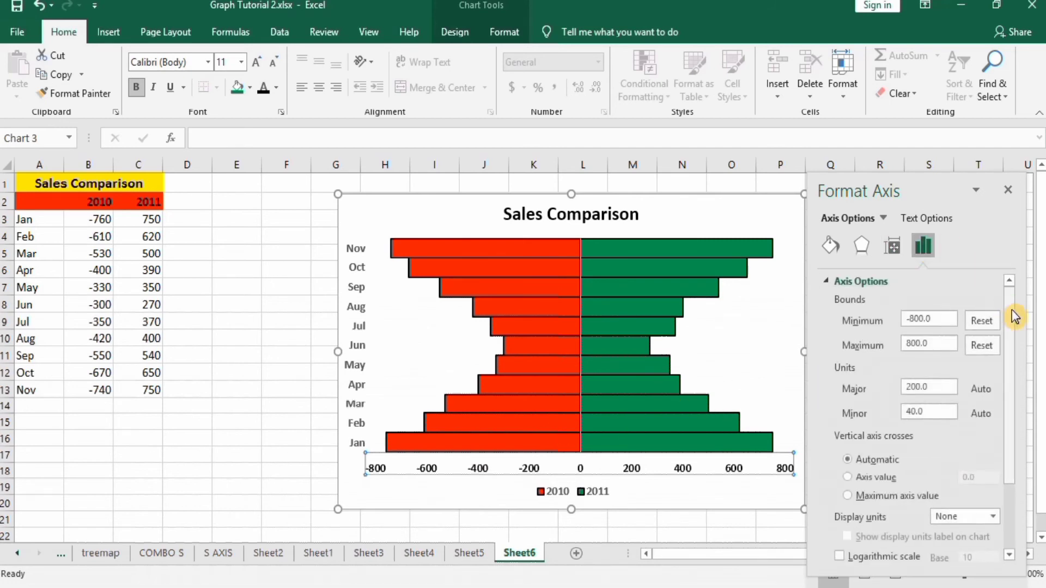
left_click_drag(1015, 317, 1012, 391)
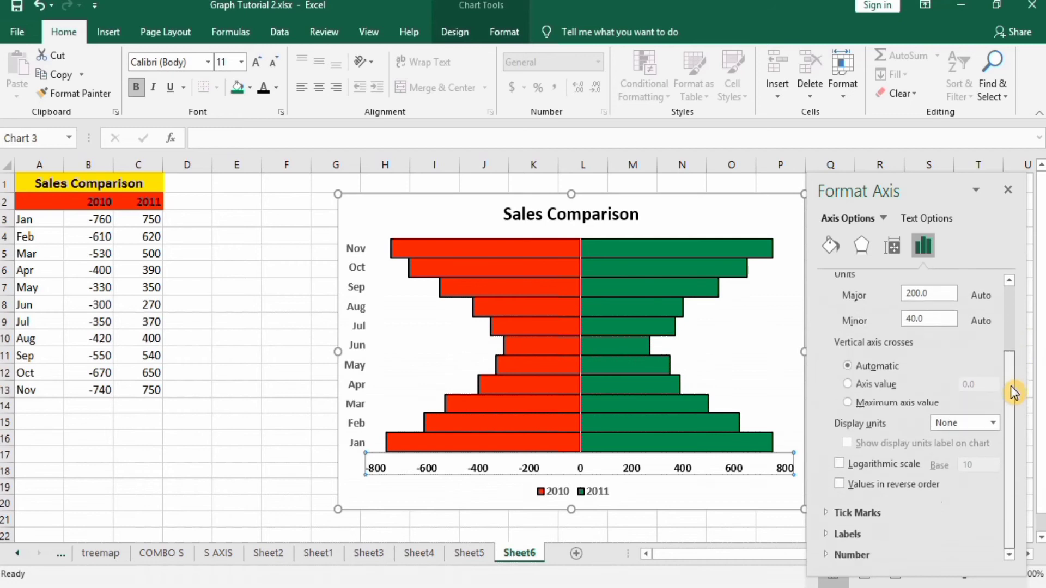
left_click(872, 552)
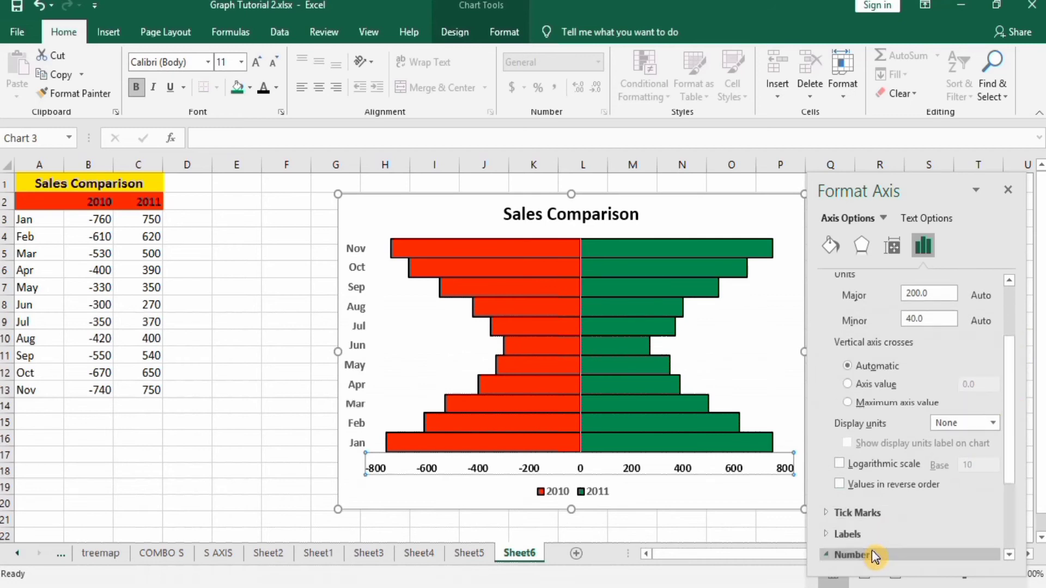
left_click_drag(1014, 429, 1011, 525)
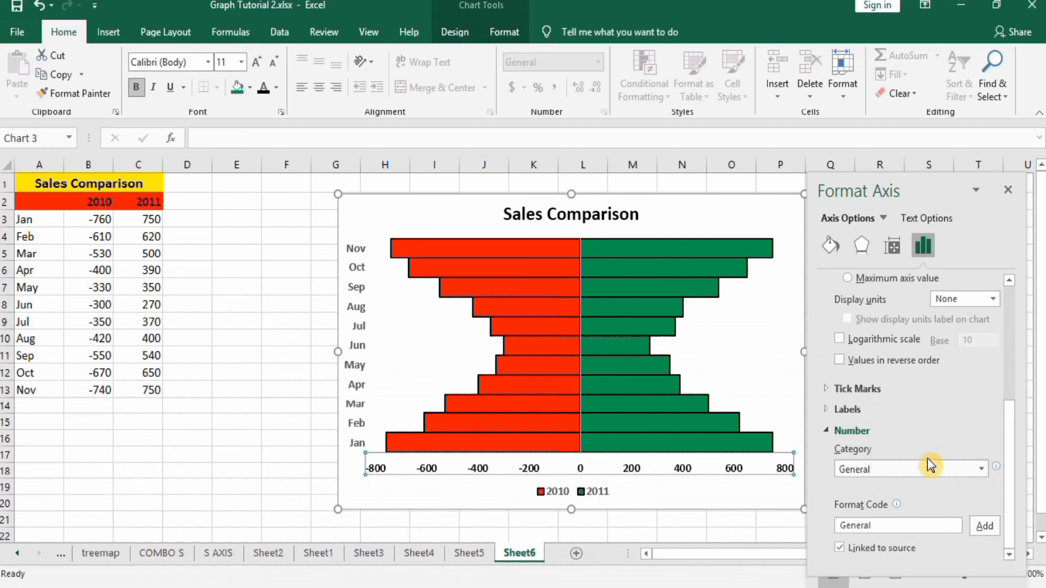
left_click(984, 470)
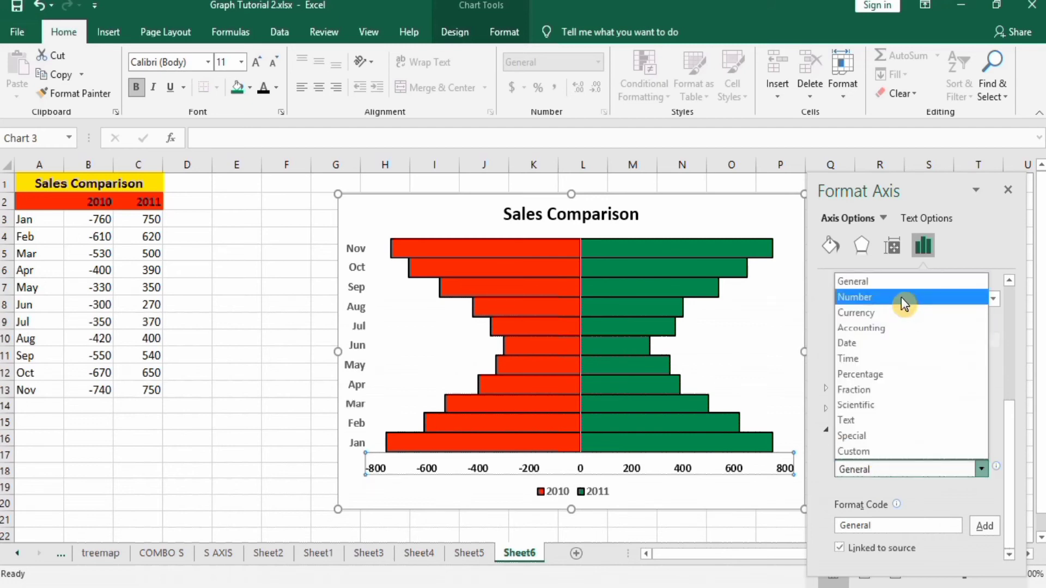
left_click(901, 296)
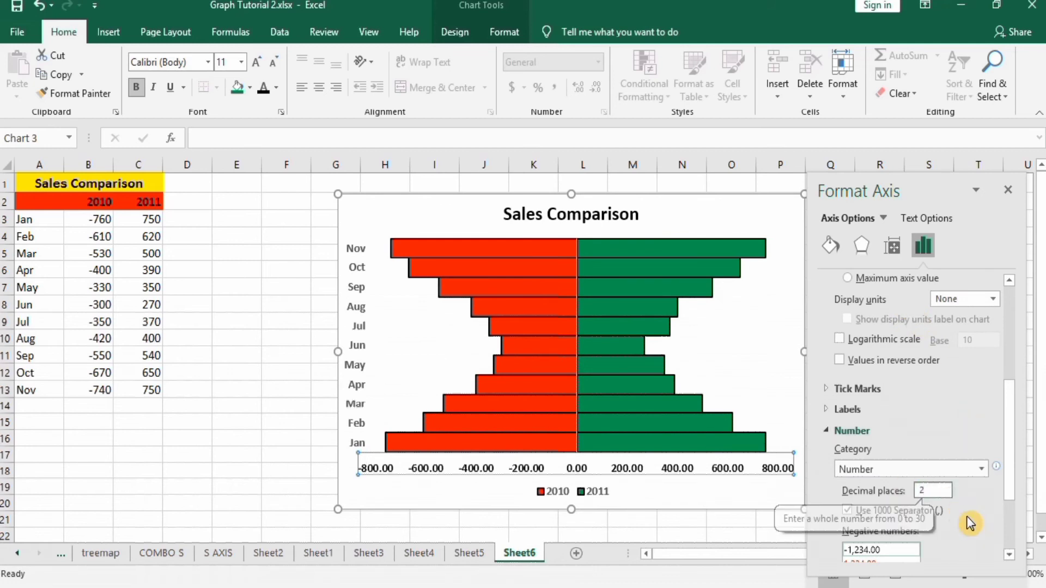
key("BackSpace")
type("0")
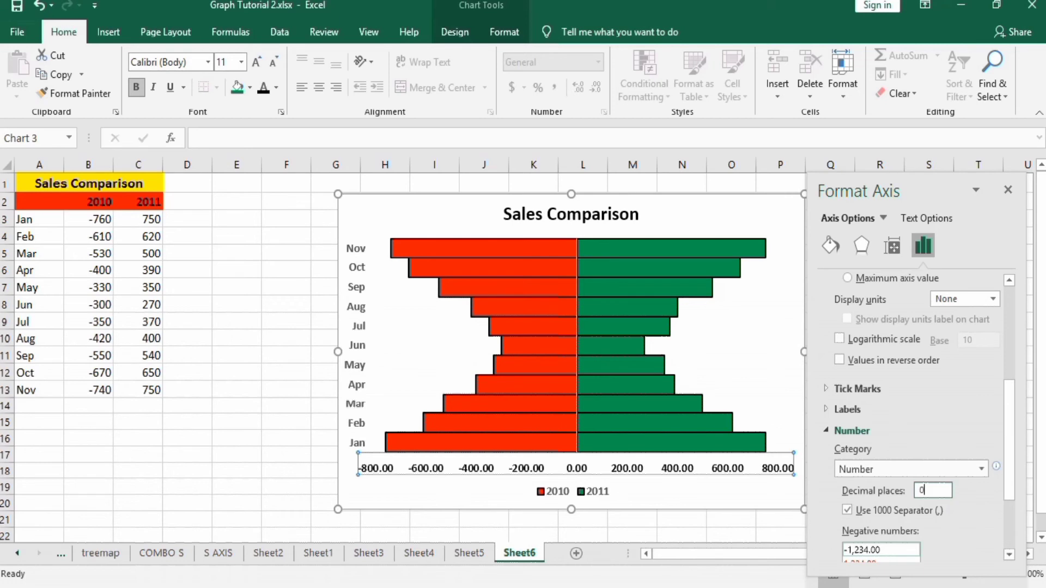
left_click_drag(1011, 440, 1016, 482)
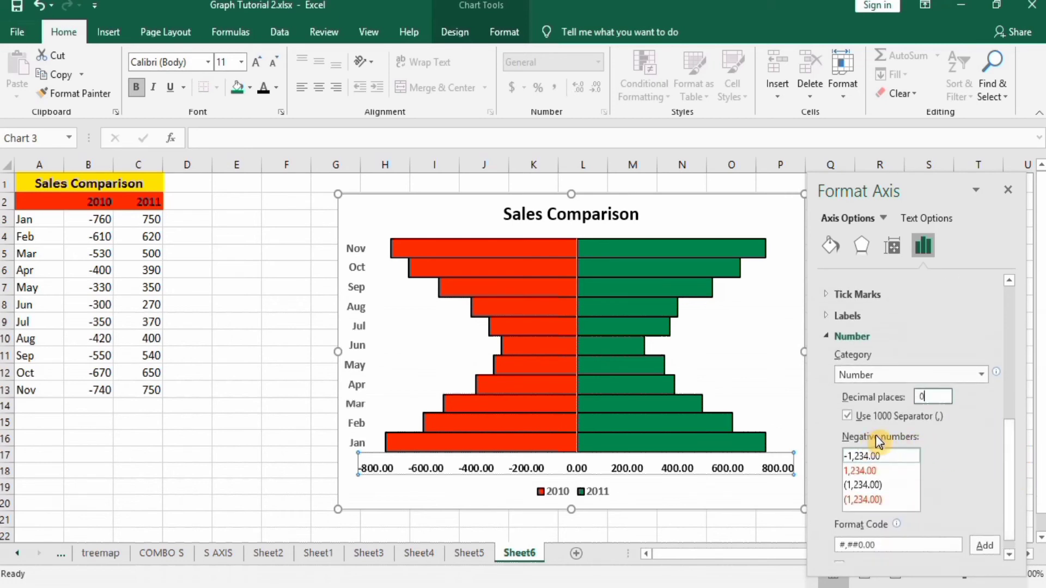
left_click(869, 471)
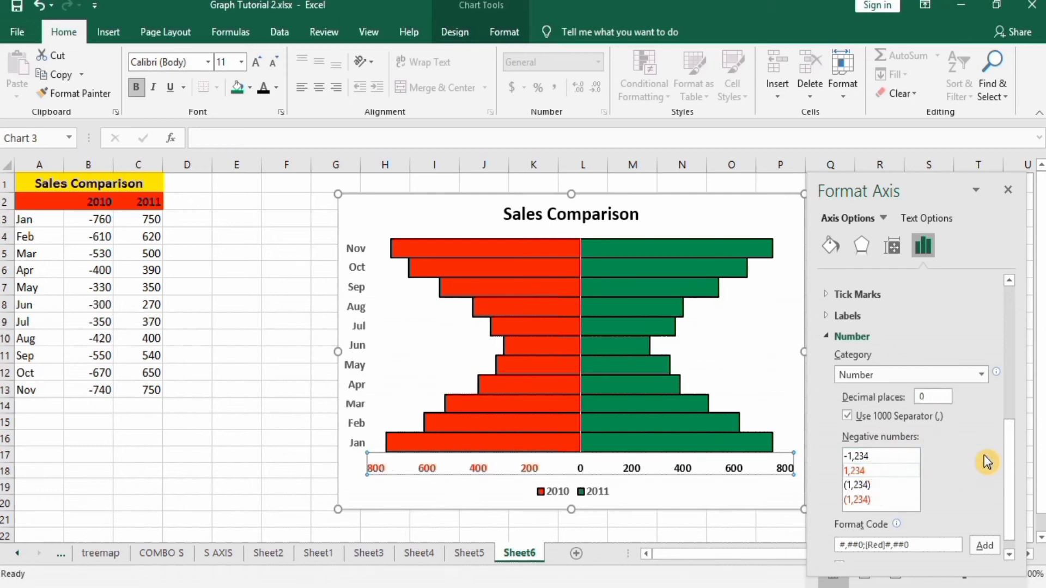
Change the value axis format code to #,##0;[Black]#,##0, add it as a custom format, and close the formatting pane.
left_click_drag(1012, 457, 1011, 483)
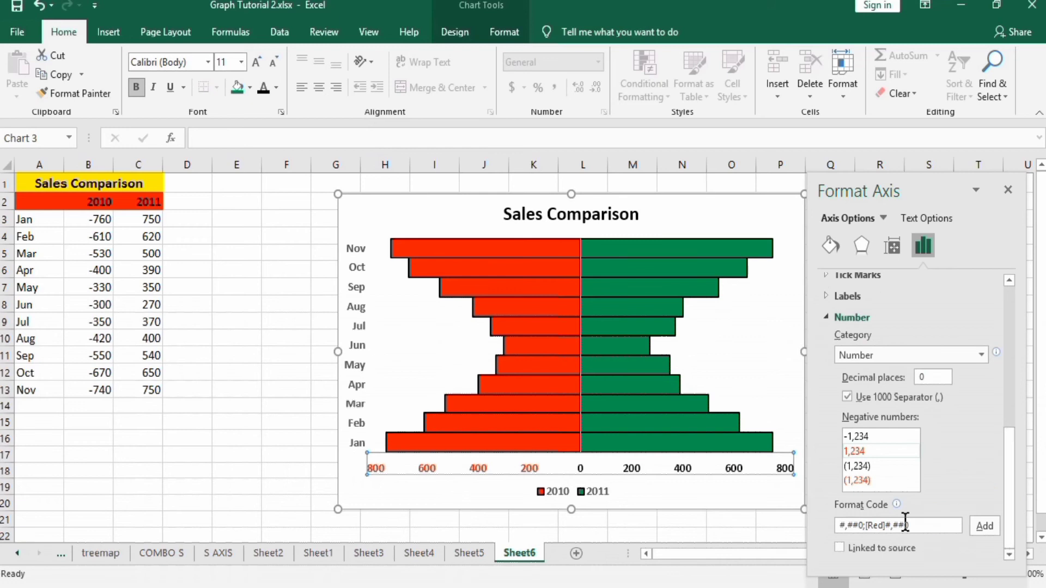
left_click(883, 525)
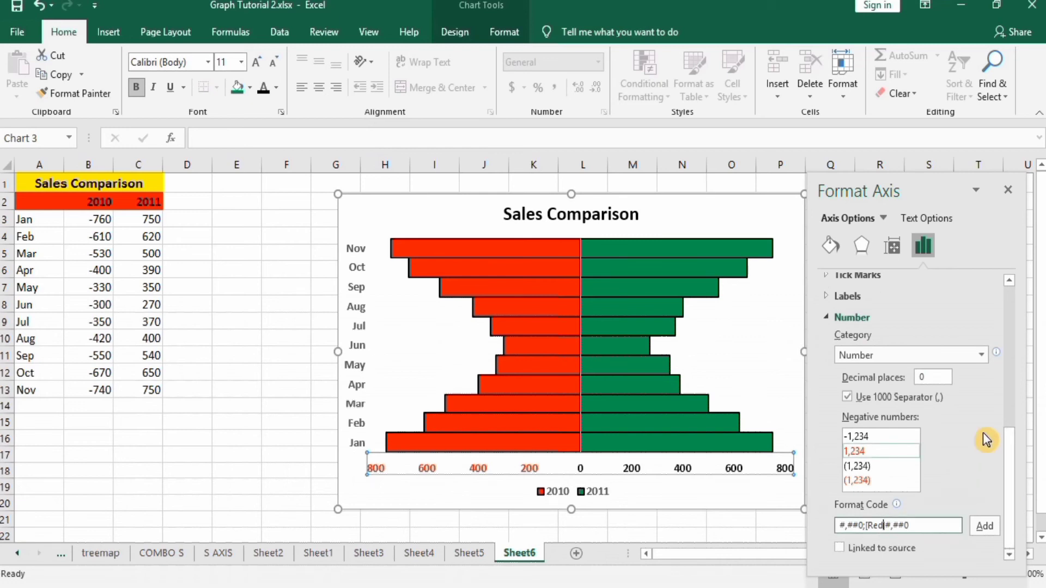
key("BackSpace")
key("BackSpace")
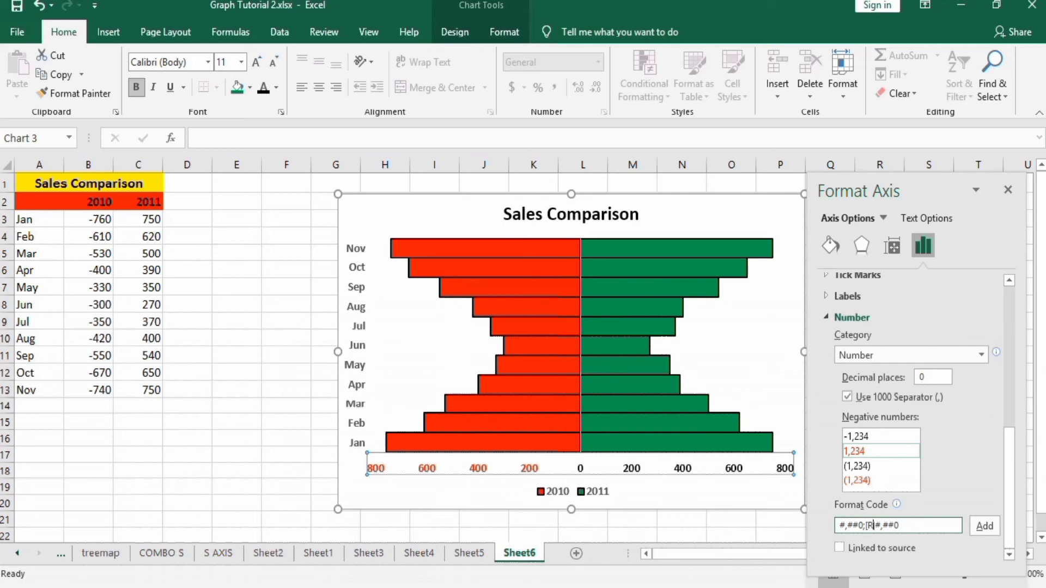
type("Black")
left_click(985, 527)
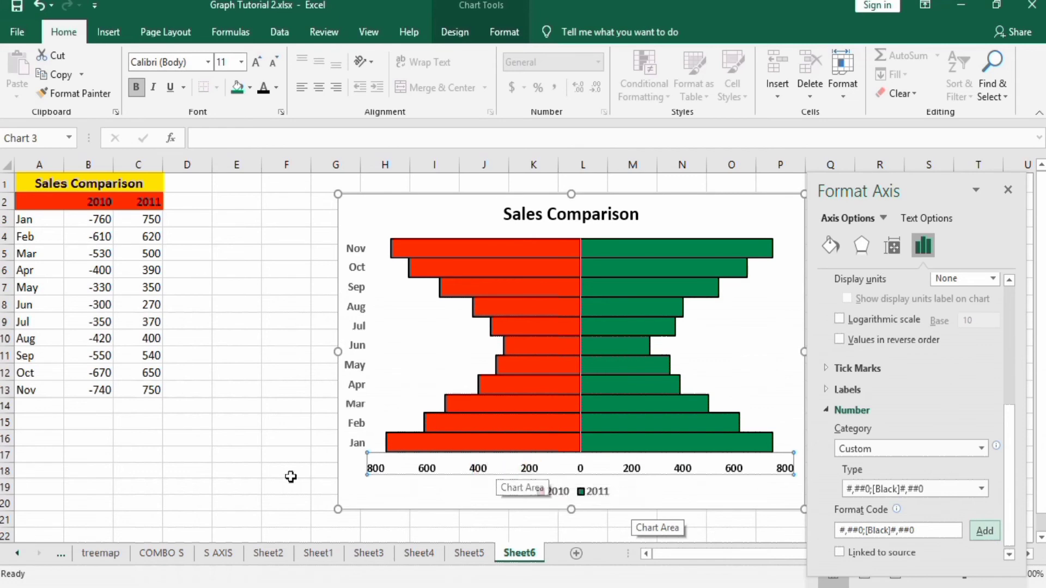
left_click(284, 457)
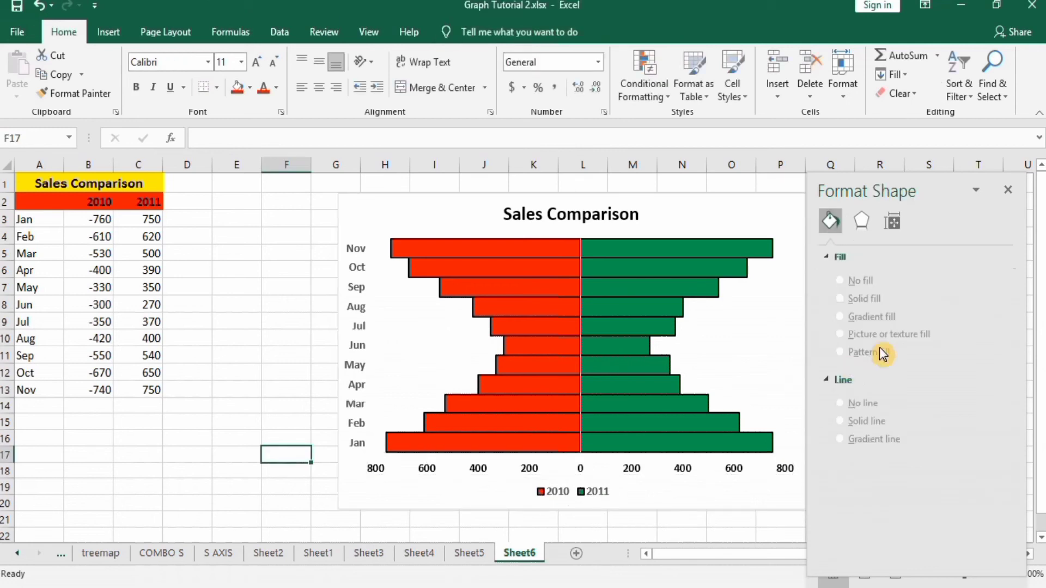
left_click(1008, 191)
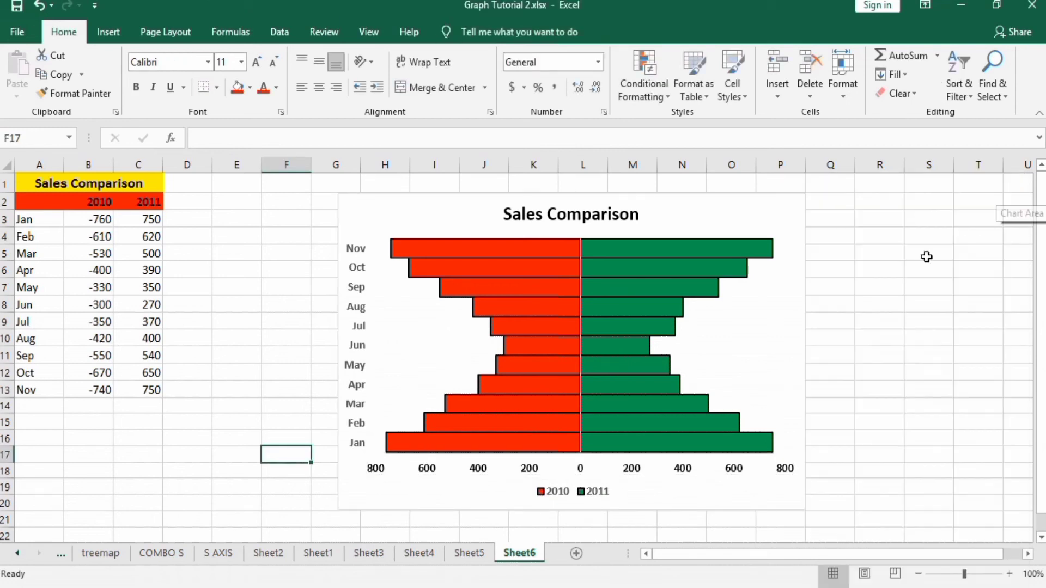
Add data labels to both series of the Sales Comparison chart.
left_click(773, 210)
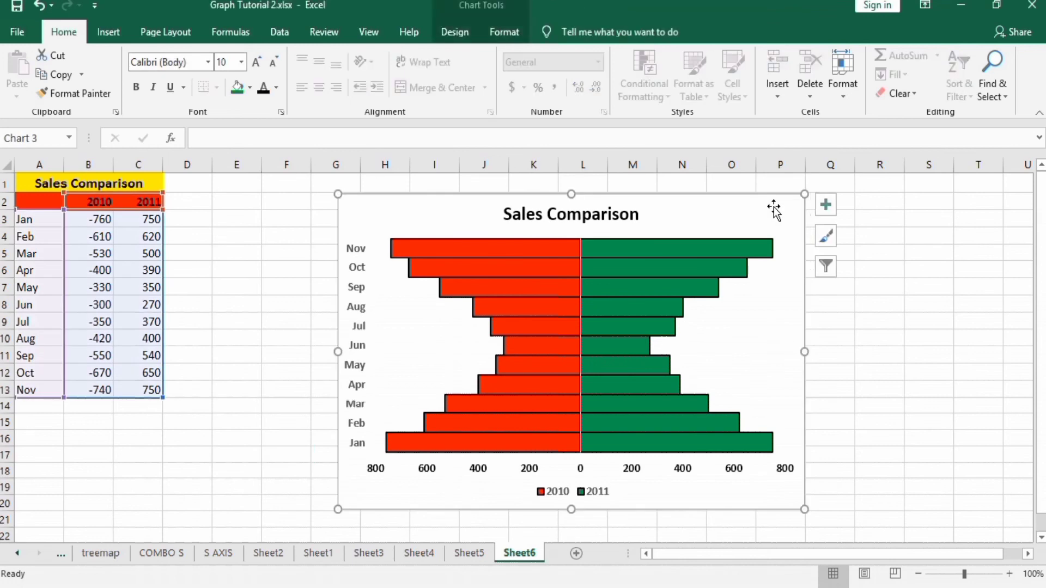
left_click(825, 204)
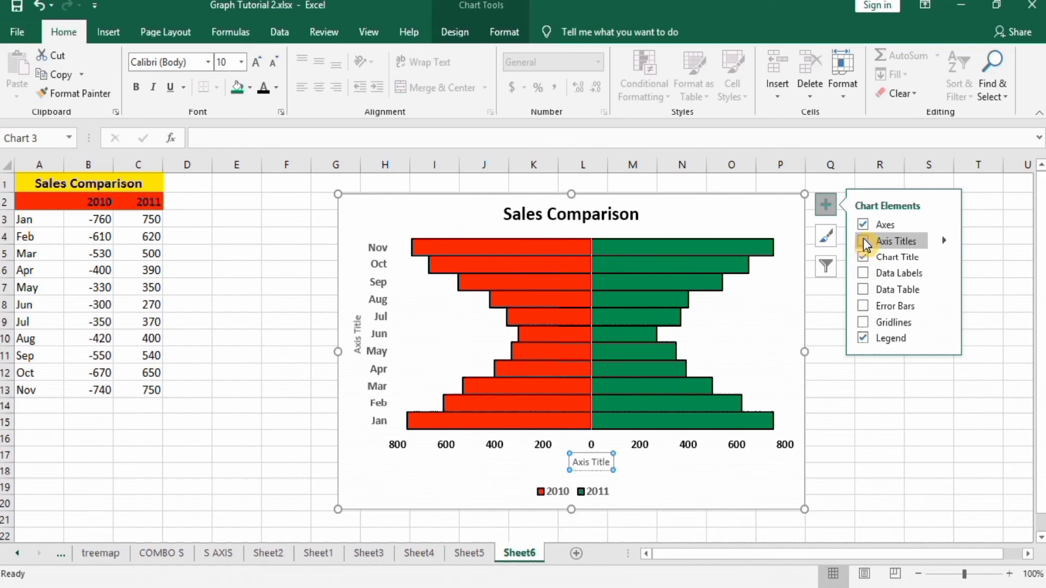
left_click(864, 273)
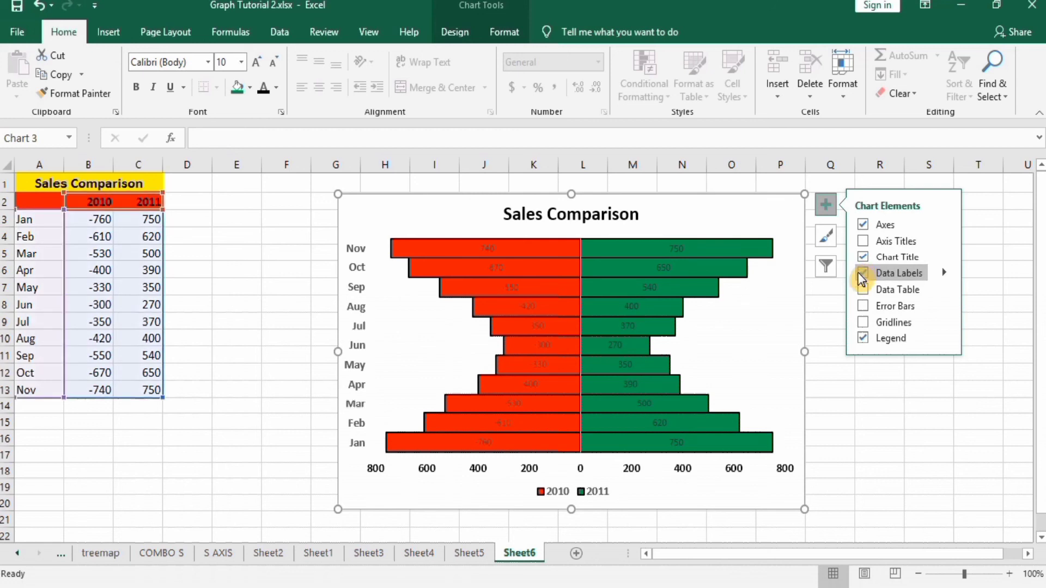
Format the data labels of the red 2010 series as bold text at font size 11.
left_click(679, 248)
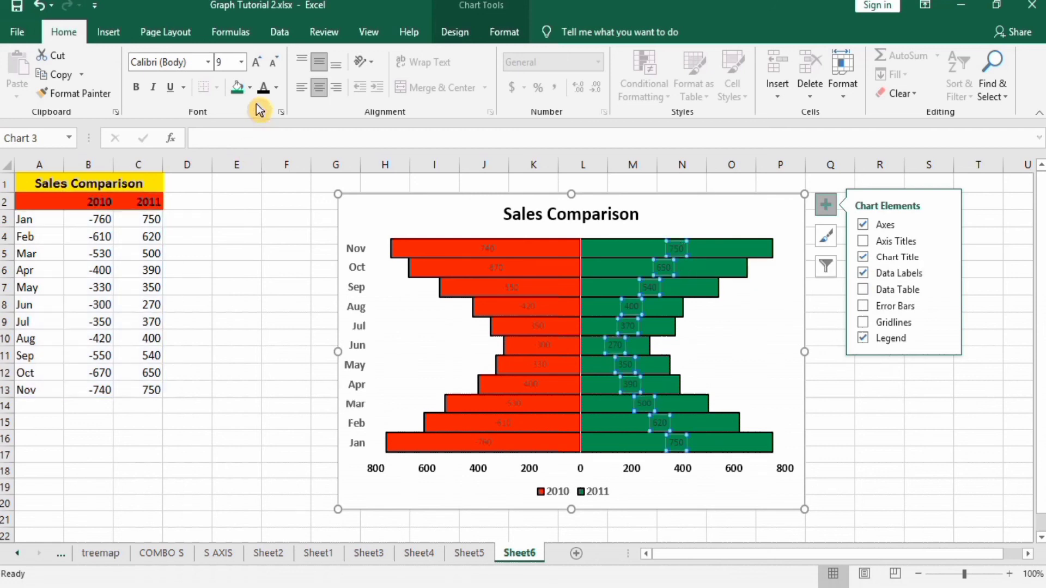
left_click(483, 246)
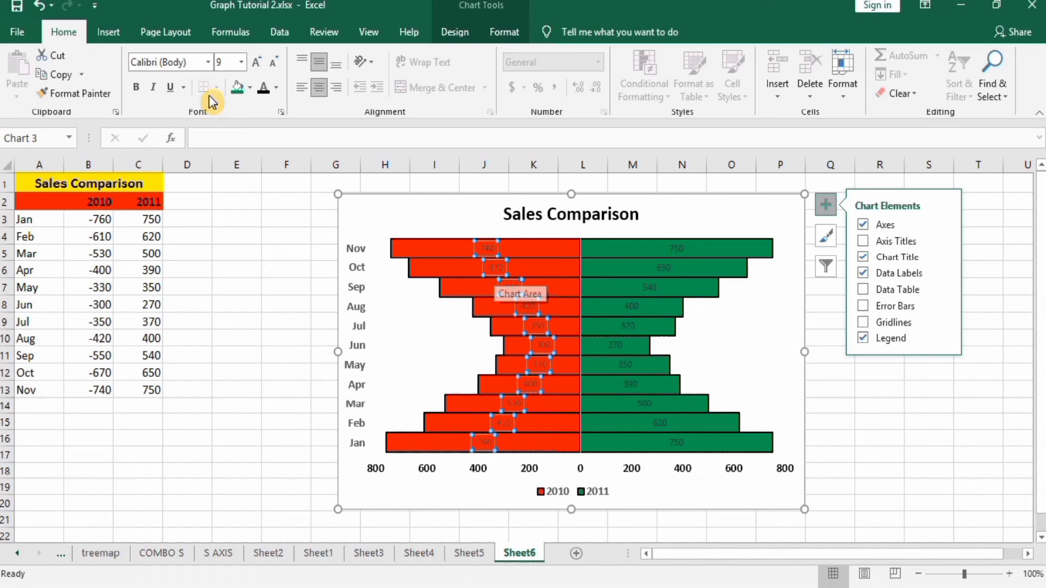
left_click(242, 61)
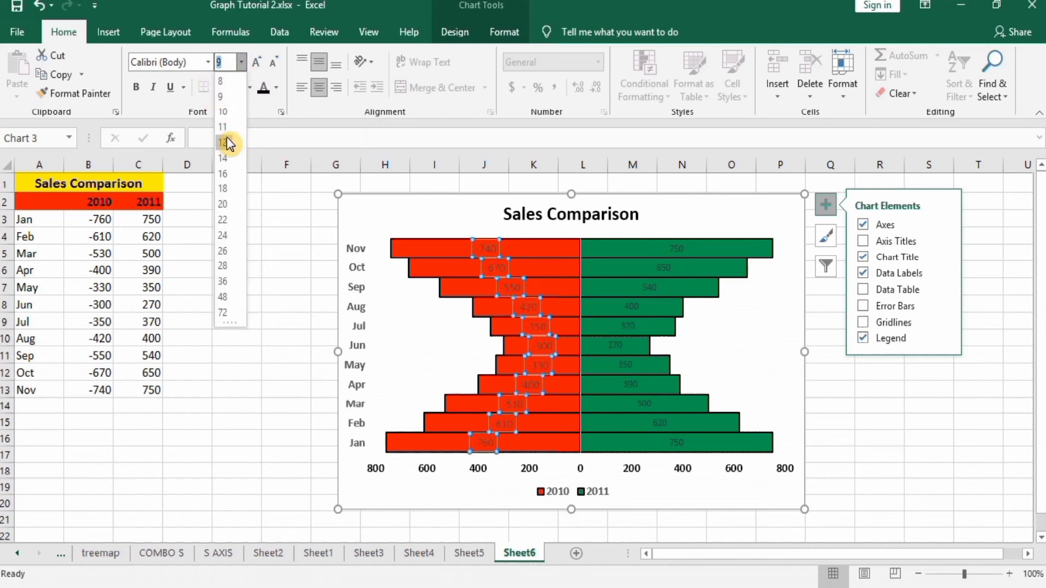
left_click(226, 136)
left_click(137, 86)
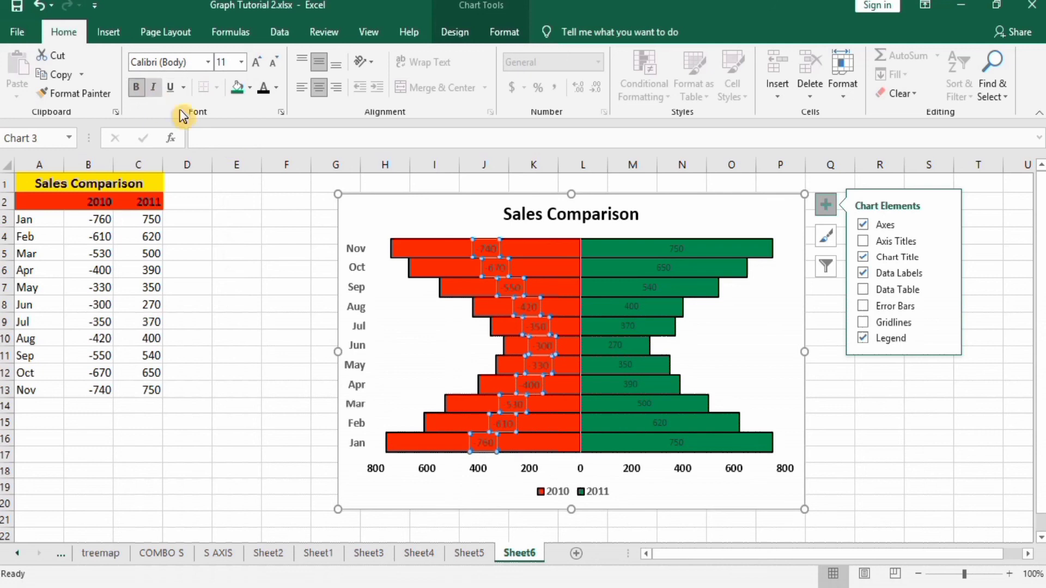
Format the 2010 data labels as Number with 0 decimal places and negatives in red without a minus sign.
right_click(506, 282)
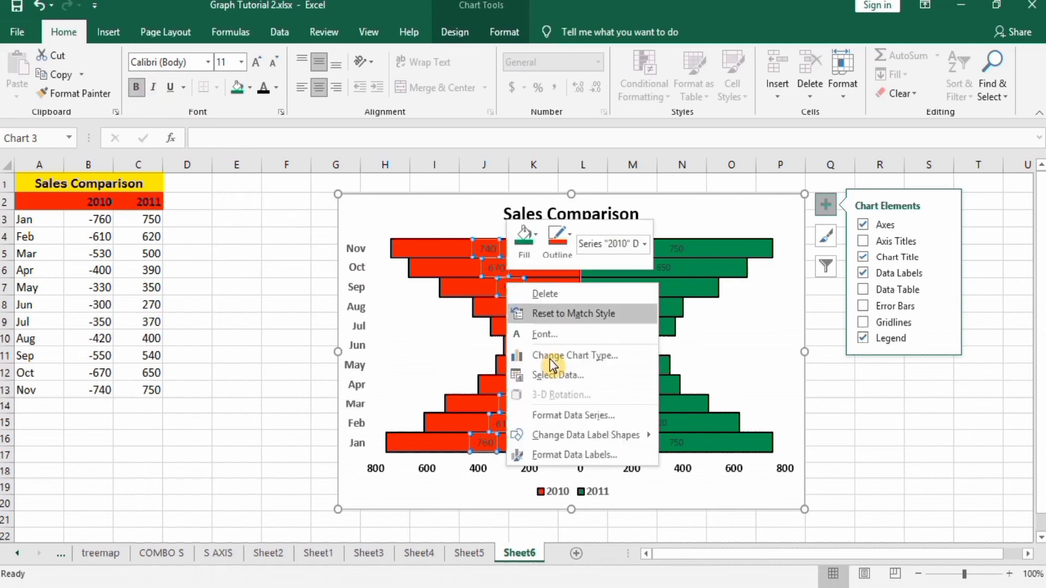
left_click(571, 455)
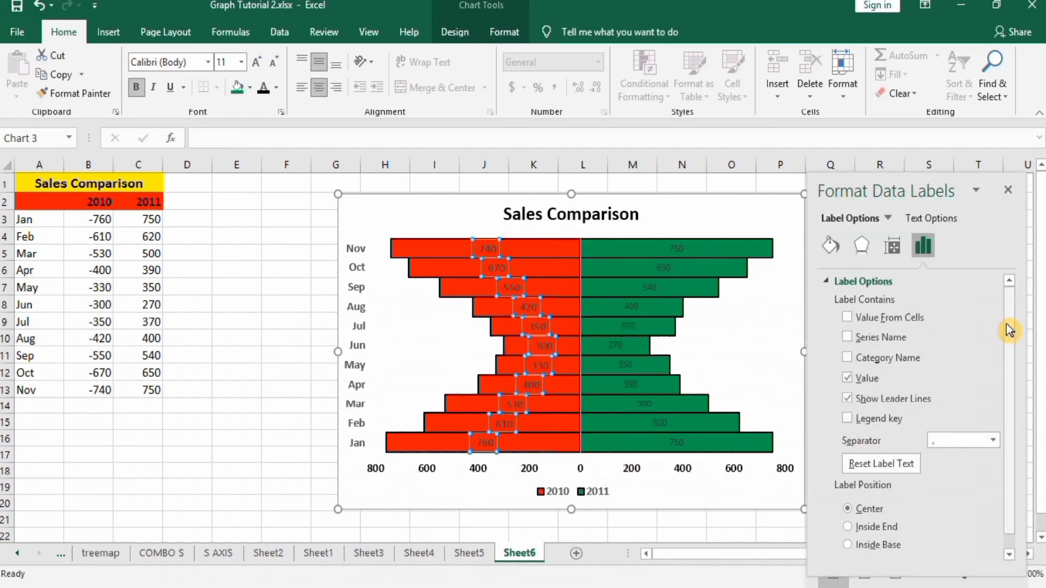
left_click_drag(1008, 323, 1011, 403)
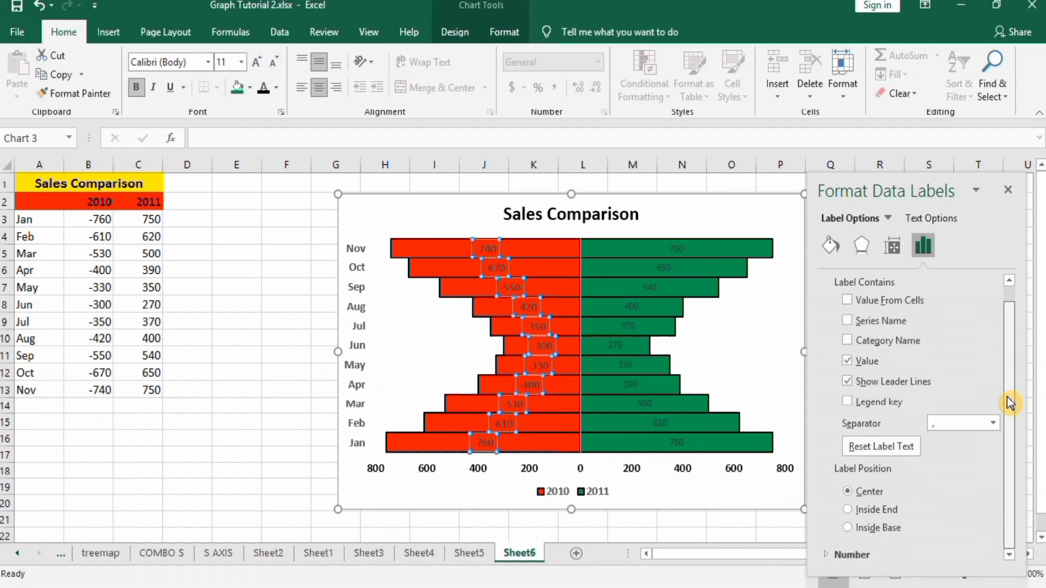
left_click(881, 553)
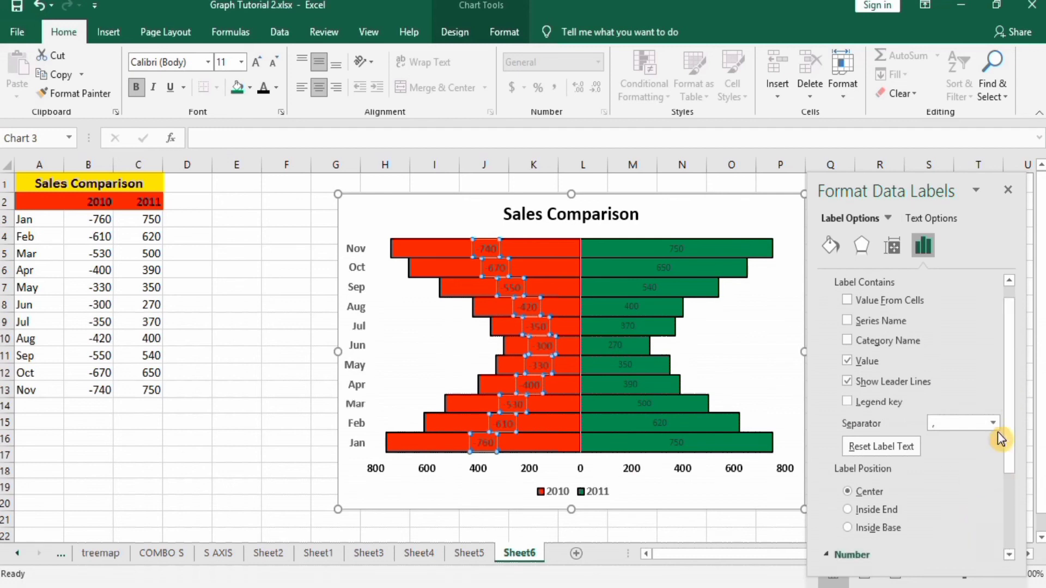
left_click_drag(1015, 392, 1016, 501)
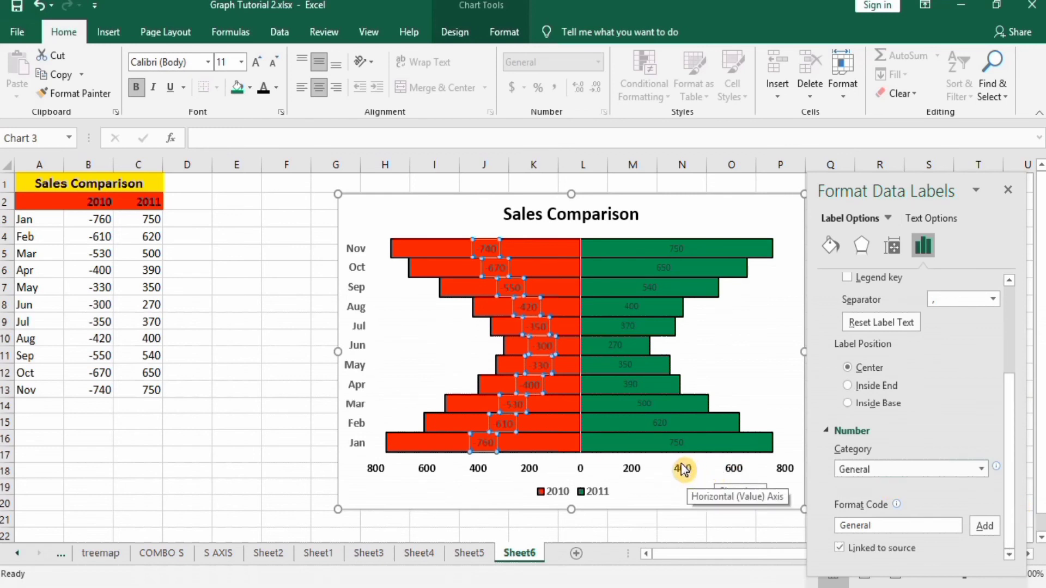
left_click(982, 471)
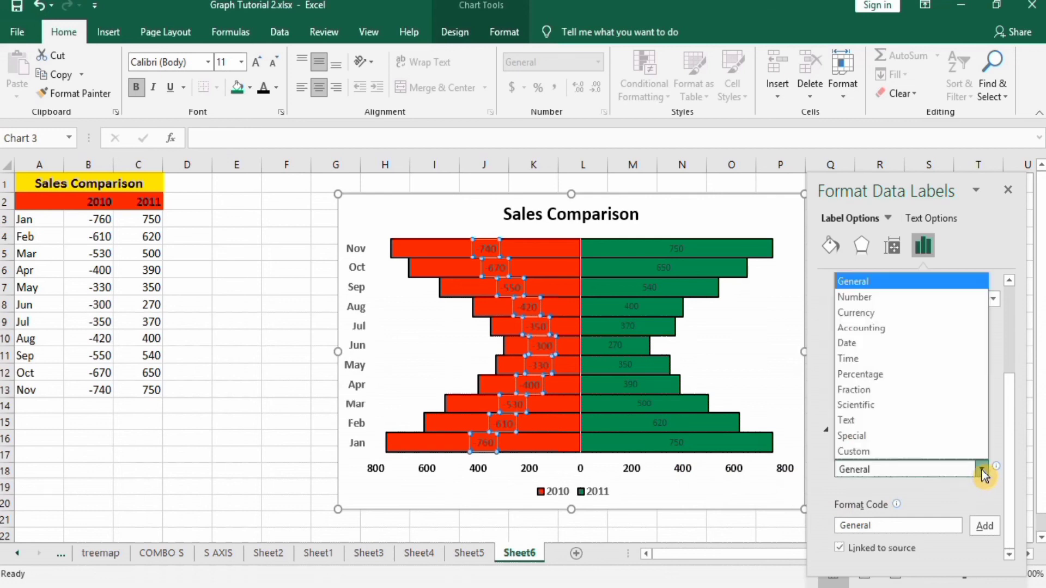
left_click(932, 297)
left_click(941, 490)
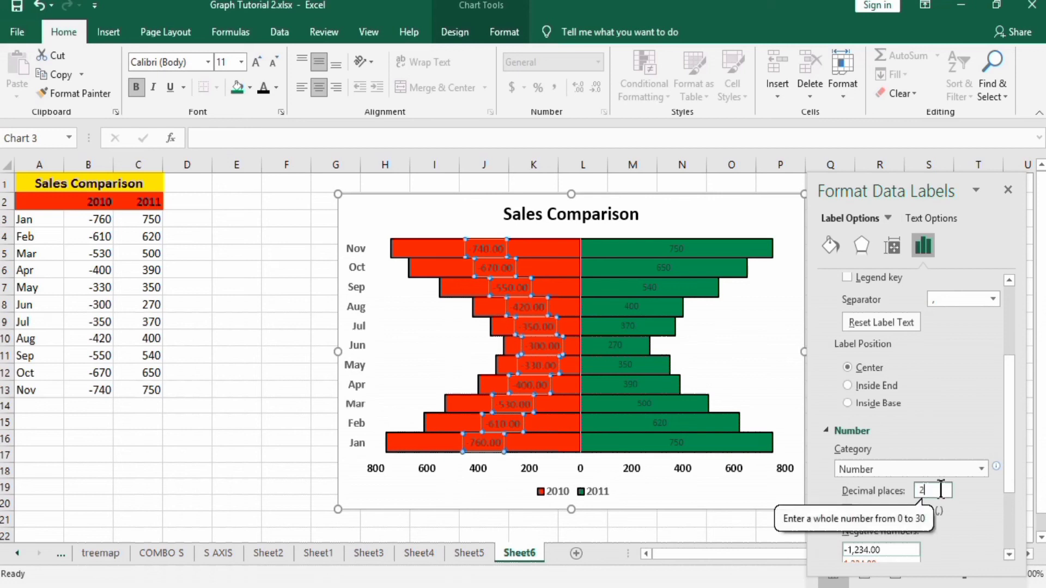
key("BackSpace")
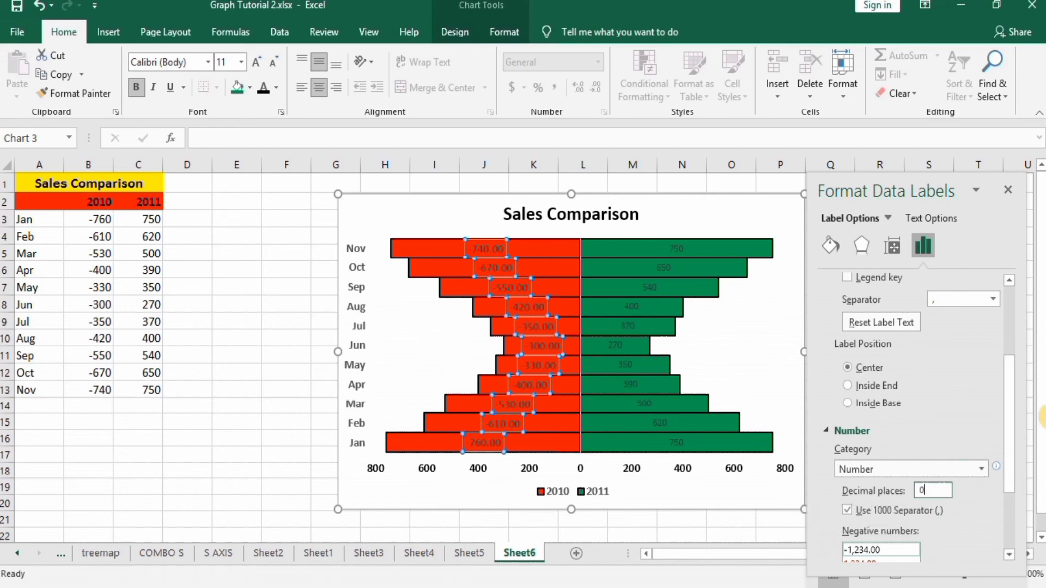
left_click_drag(1009, 413, 1012, 489)
left_click(880, 451)
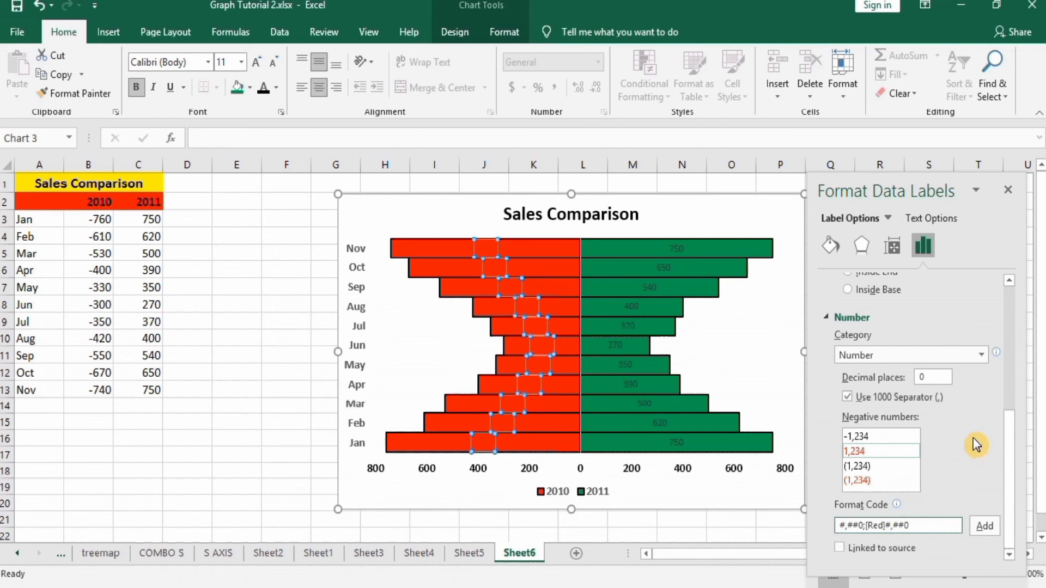
Change the format code of the 2010 data labels to #,##0;[Black]#,##0 and add it as a custom format.
key("BackSpace")
key("BackSpace")
key("BackSpace")
type("Black")
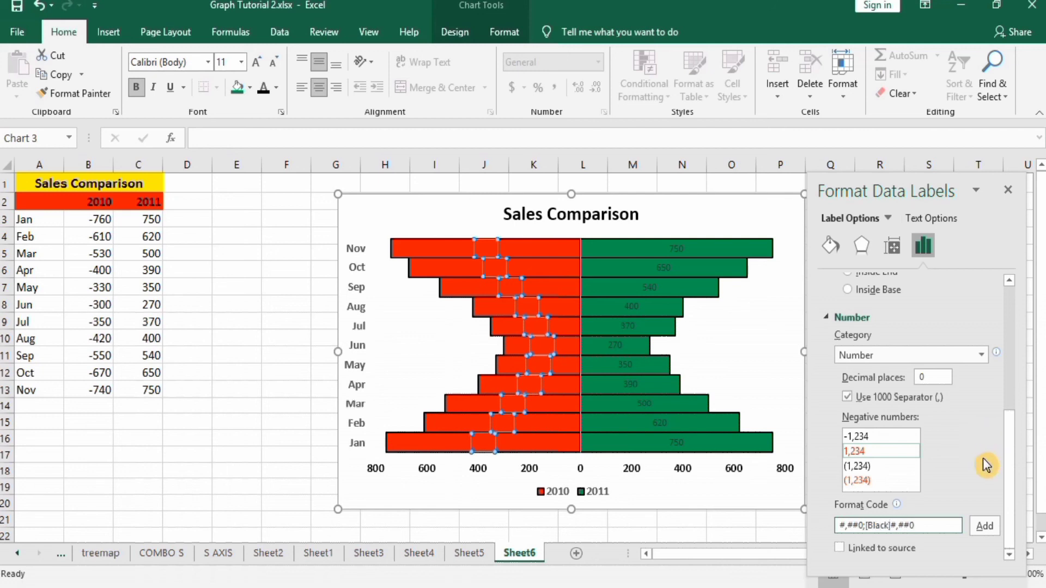
left_click(984, 527)
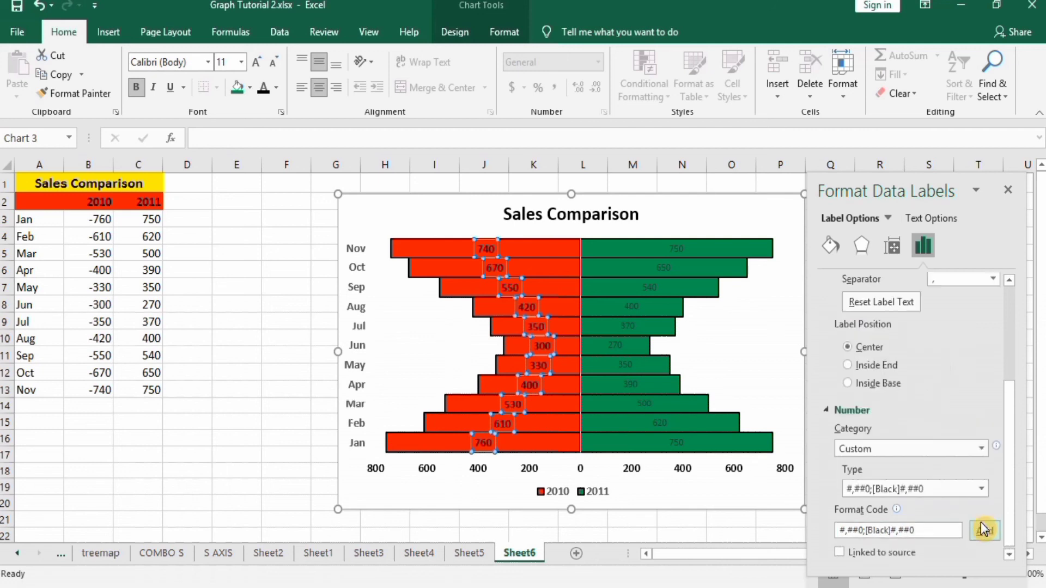